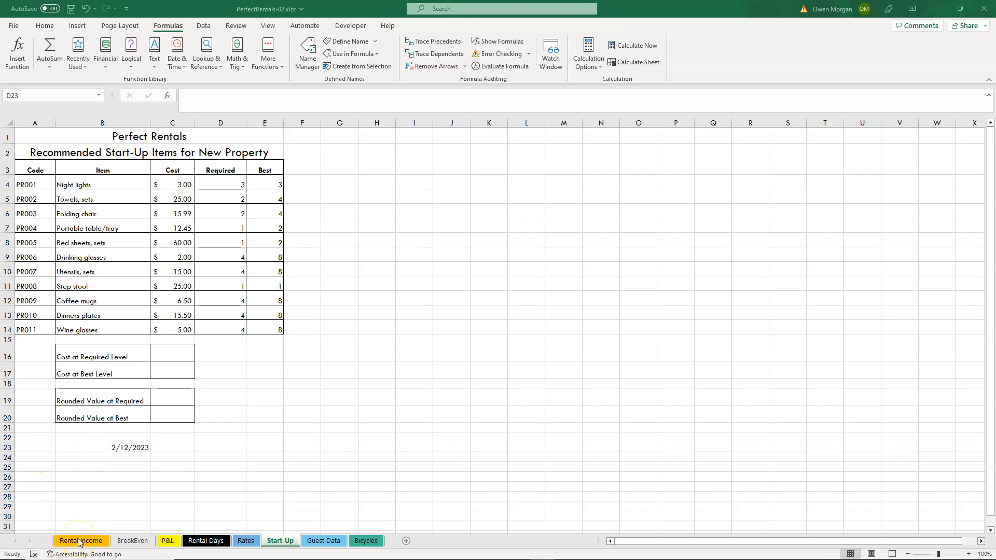
On the Rental Days sheet, start a TEXTJOIN function in cell G5 under Names and Locations.
click(205, 541)
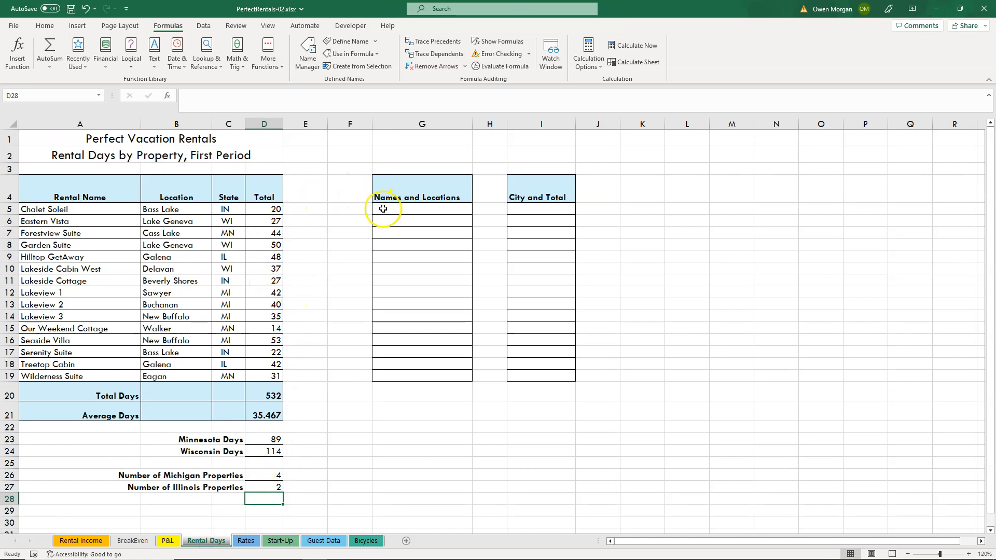
click(418, 207)
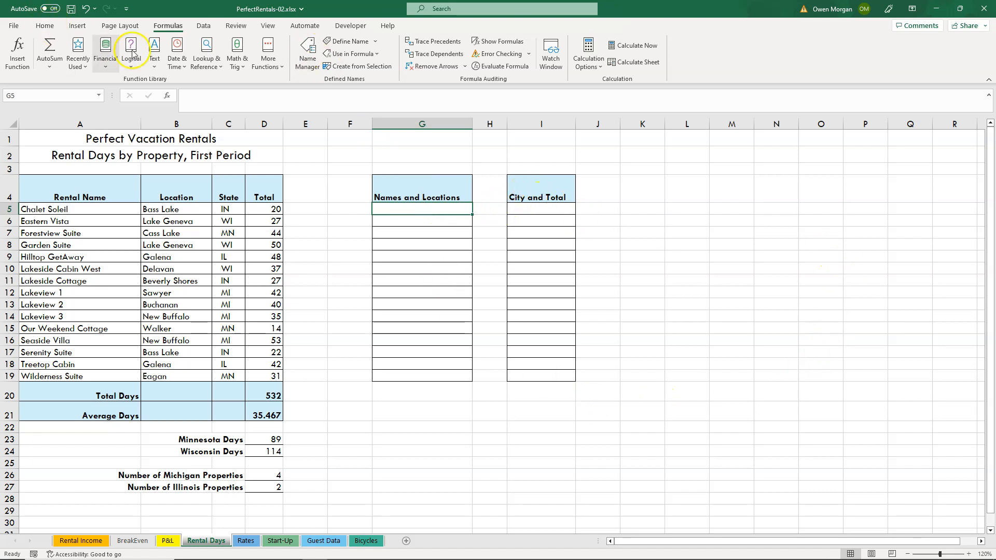
click(156, 66)
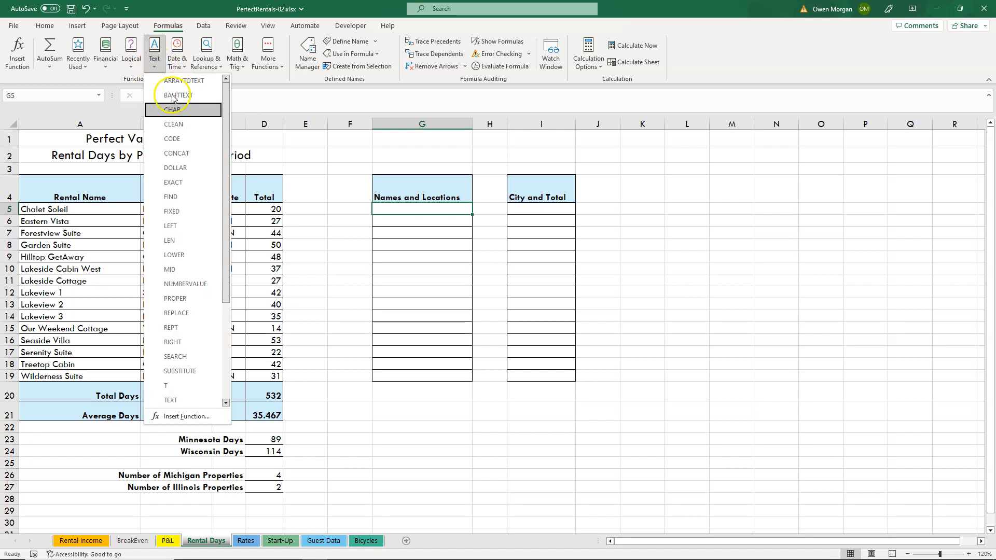
click(225, 371)
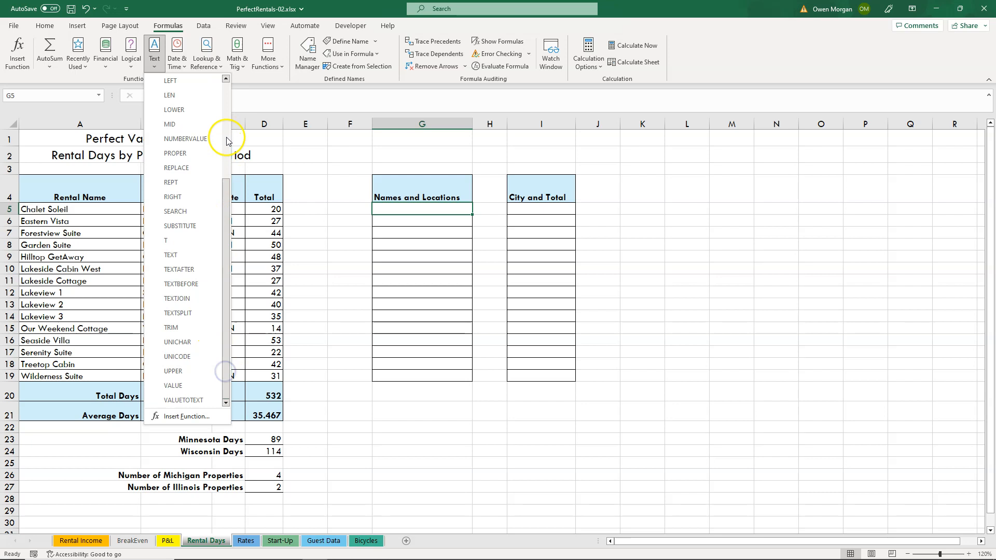
click(179, 298)
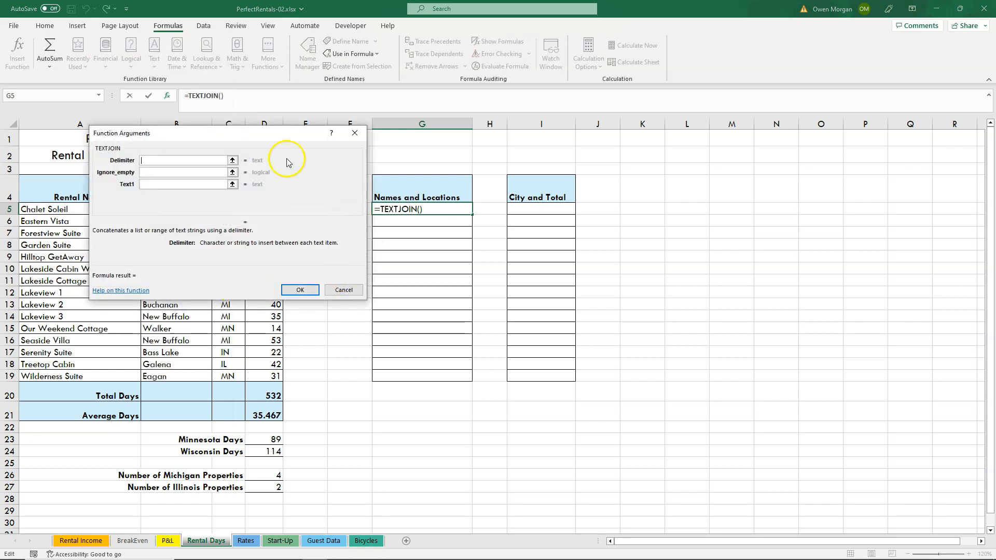
drag(256, 133, 745, 162)
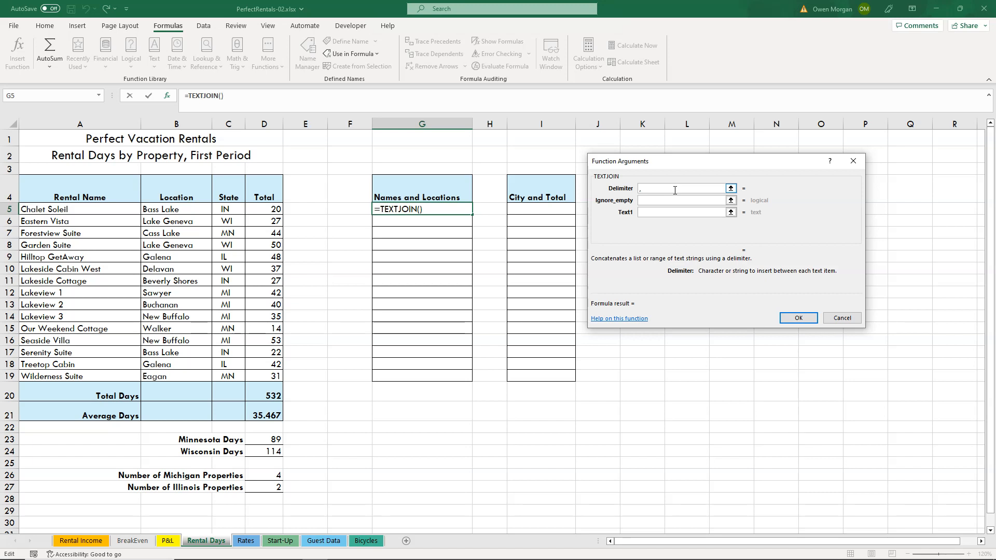
Set the TEXTJOIN delimiter to a comma followed by a space.
key(Tab)
click(675, 190)
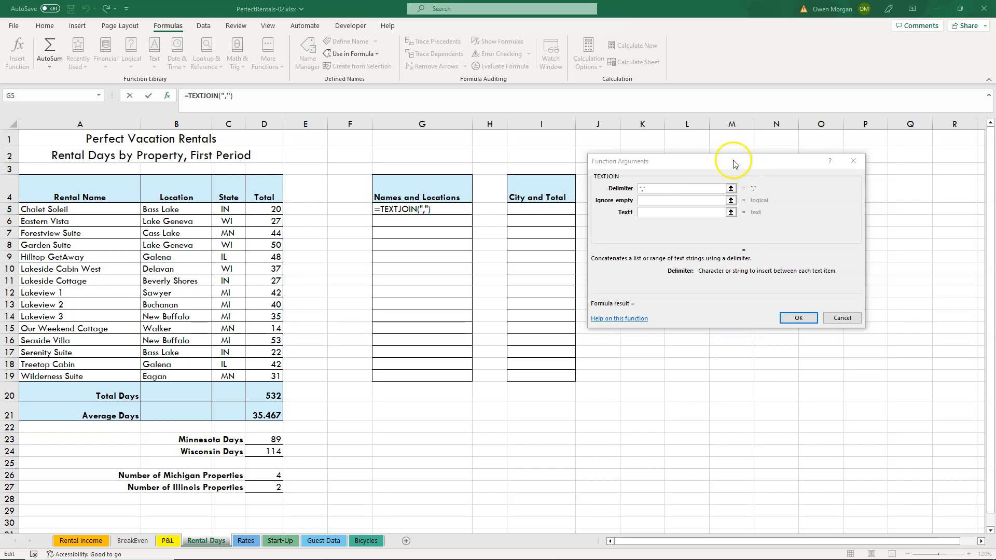
click(643, 188)
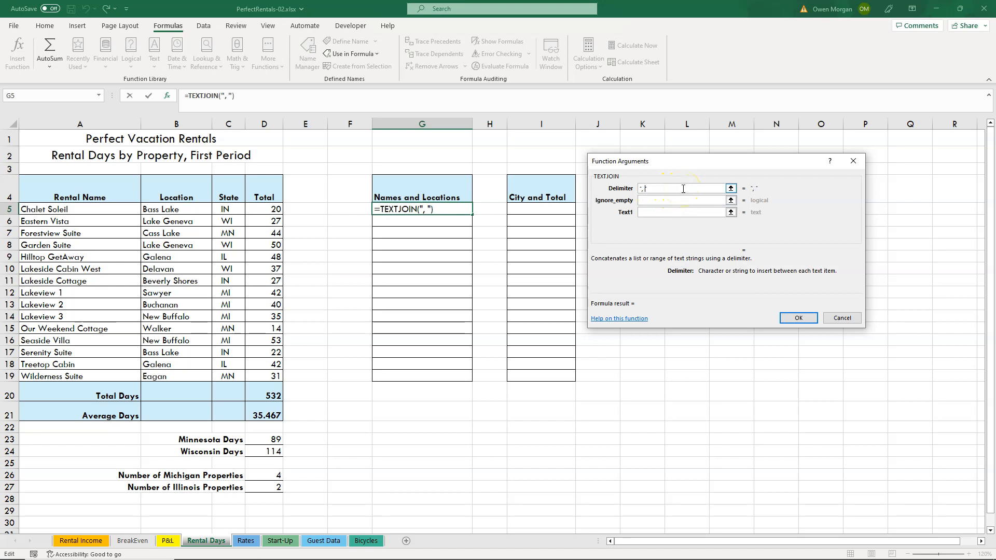
Use the rental name in A5 and the state in C5 as the text arguments and complete the TEXTJOIN formula.
click(658, 212)
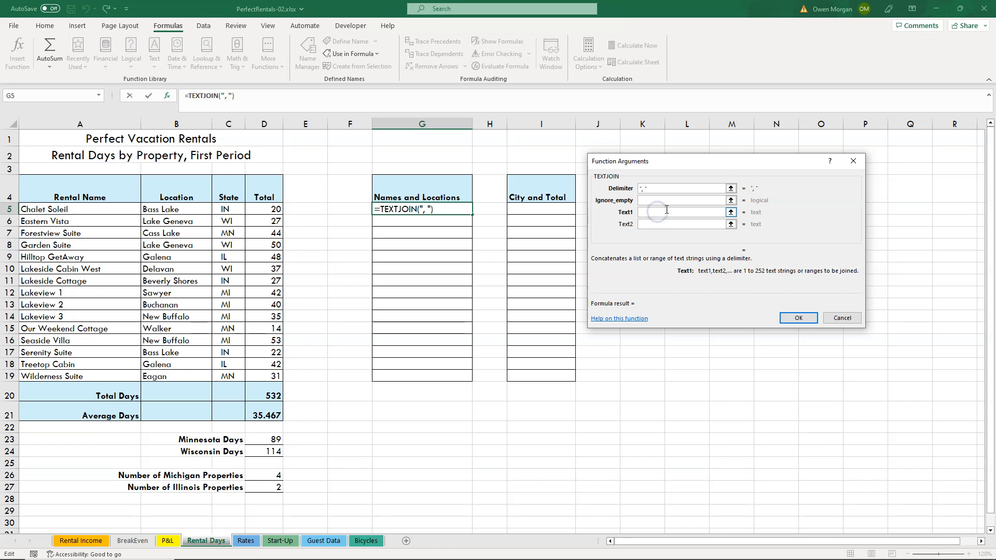
click(100, 207)
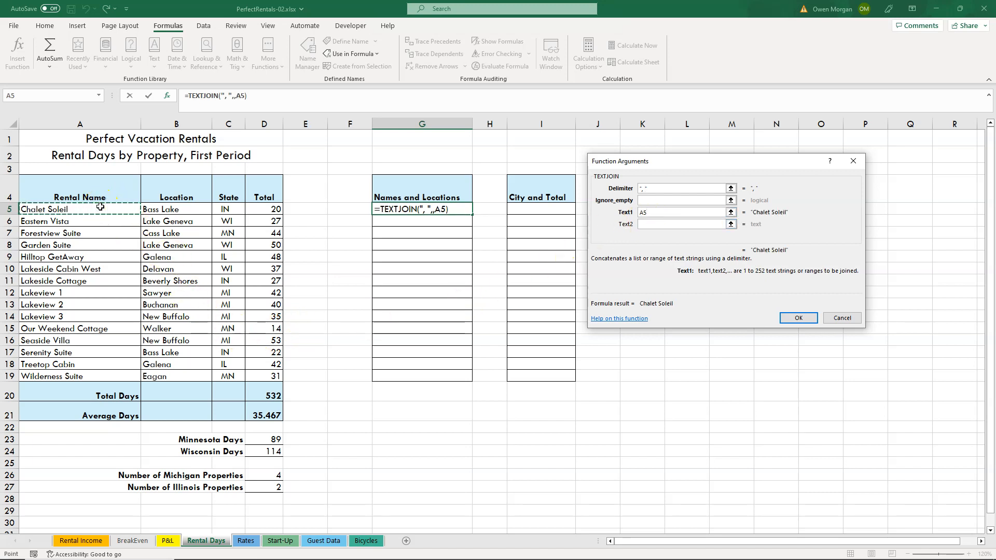
click(659, 224)
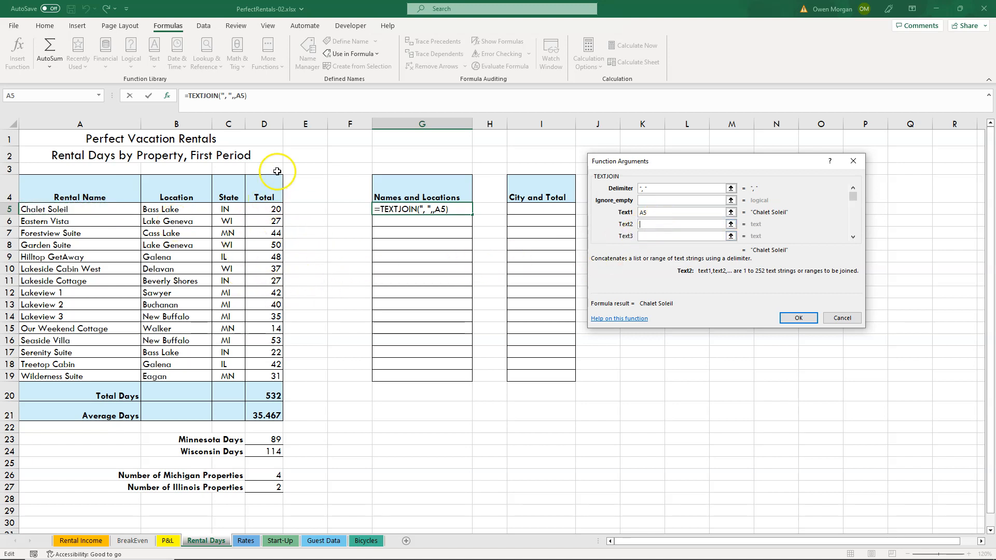
click(232, 210)
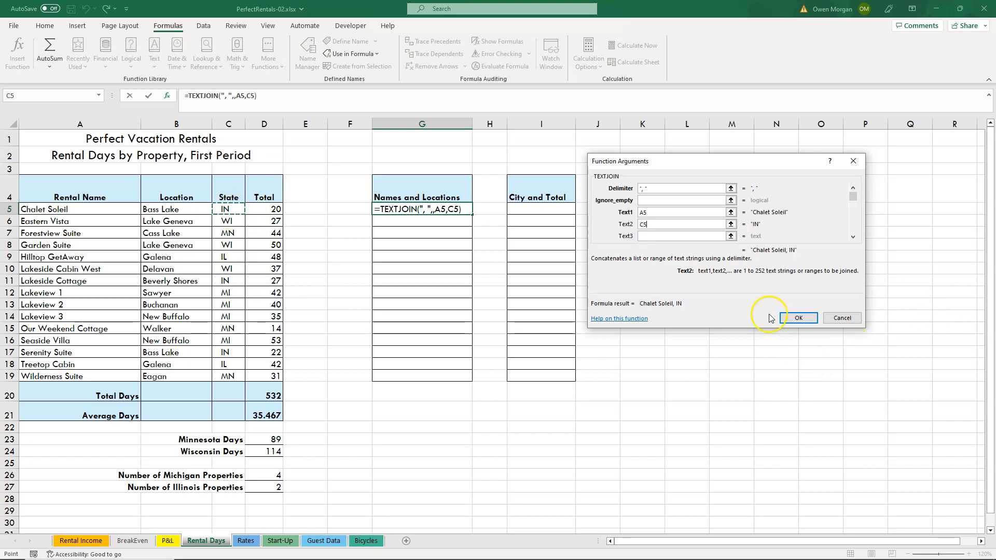
click(798, 318)
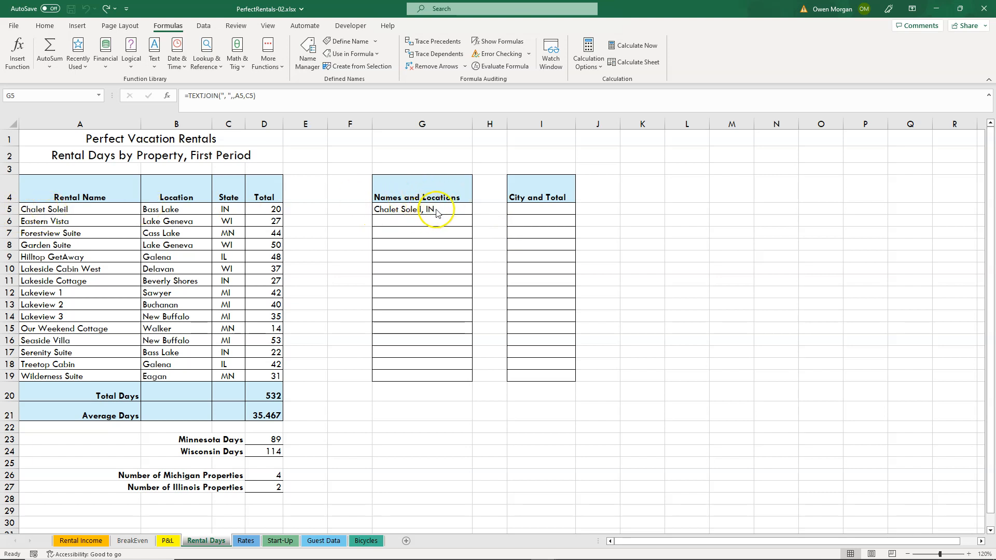
Copy the Names and Locations formula from G5 down through G19 and autofit column G.
click(229, 209)
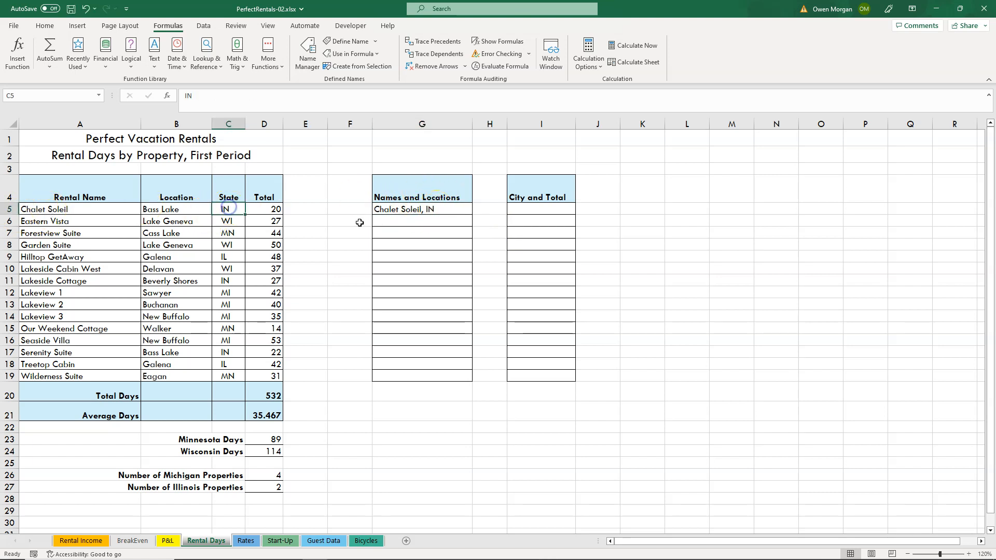
click(451, 214)
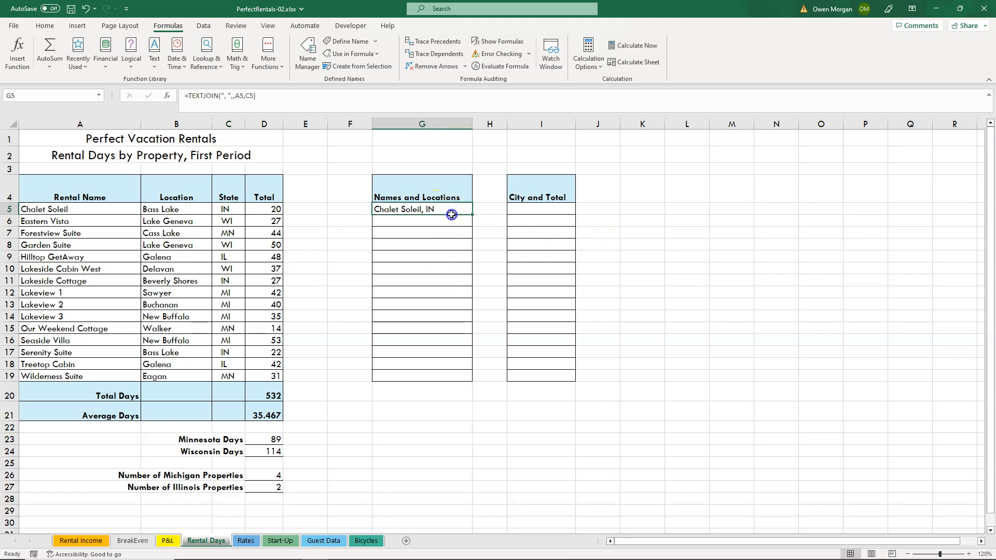
drag(472, 214, 465, 382)
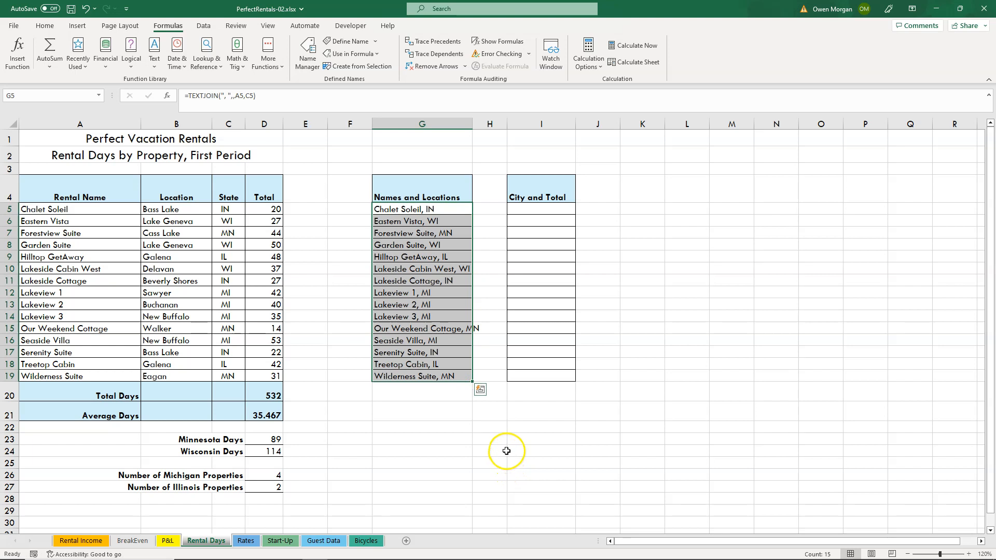
click(506, 451)
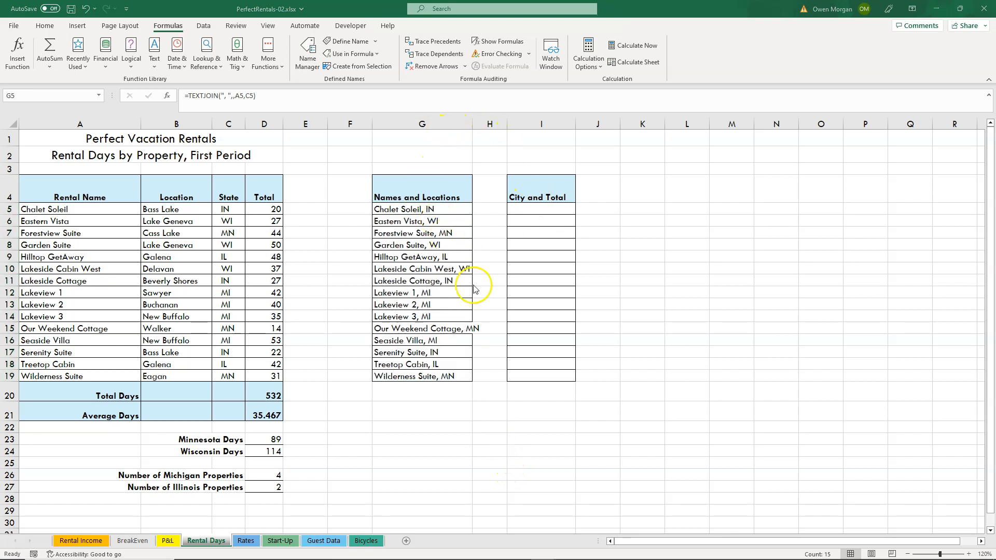
click(470, 121)
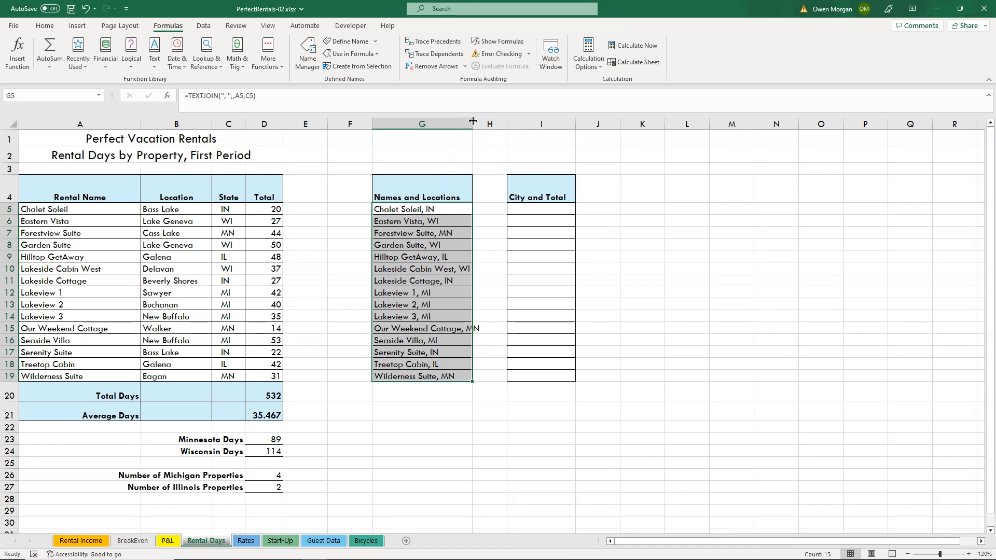
double_click(473, 120)
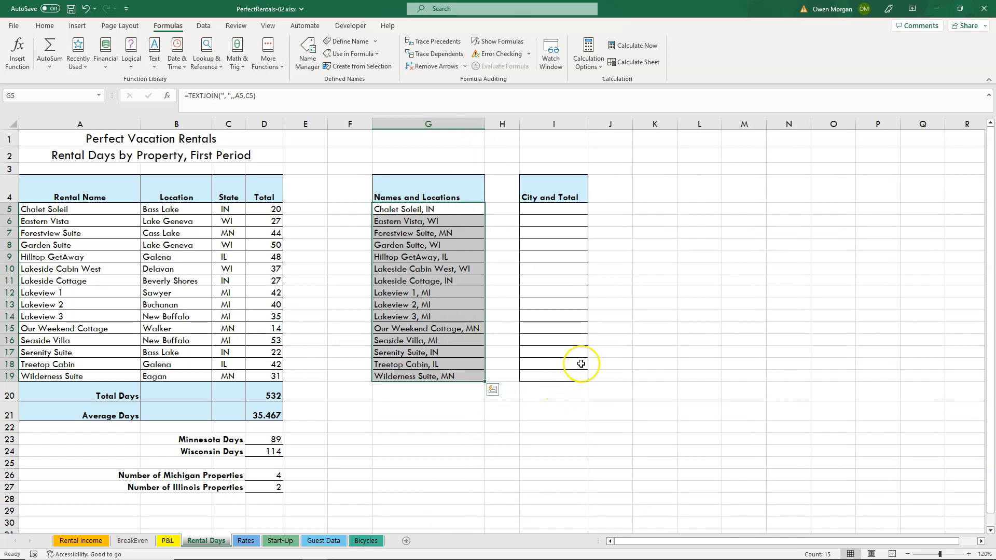
Start a CONCAT function in cell I5 under City and Total with the location in B5 as its first text.
click(557, 207)
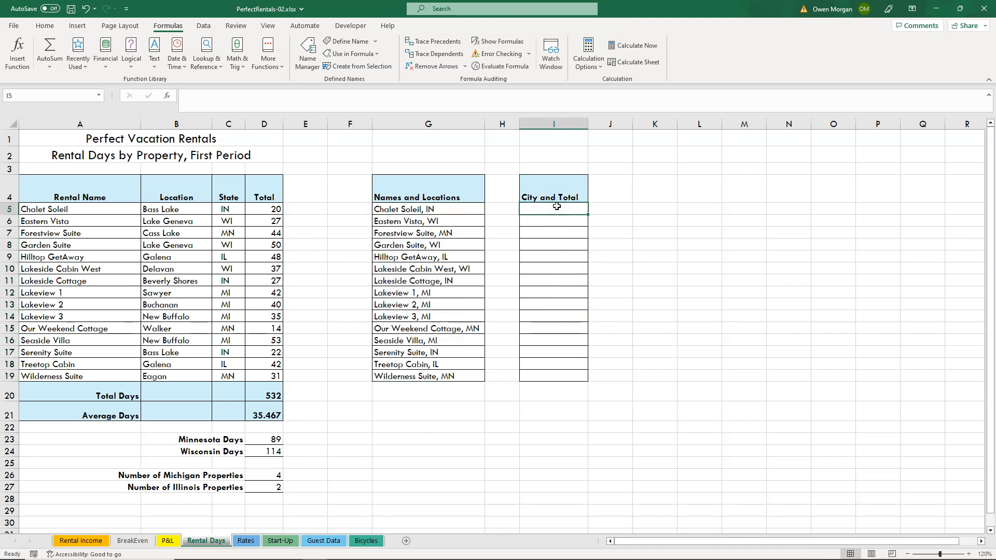
click(157, 66)
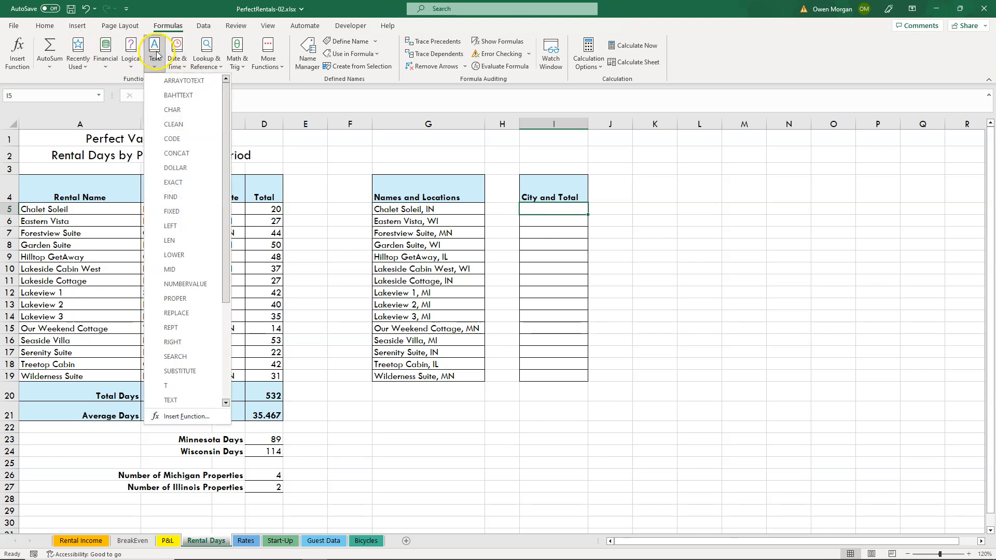
click(179, 155)
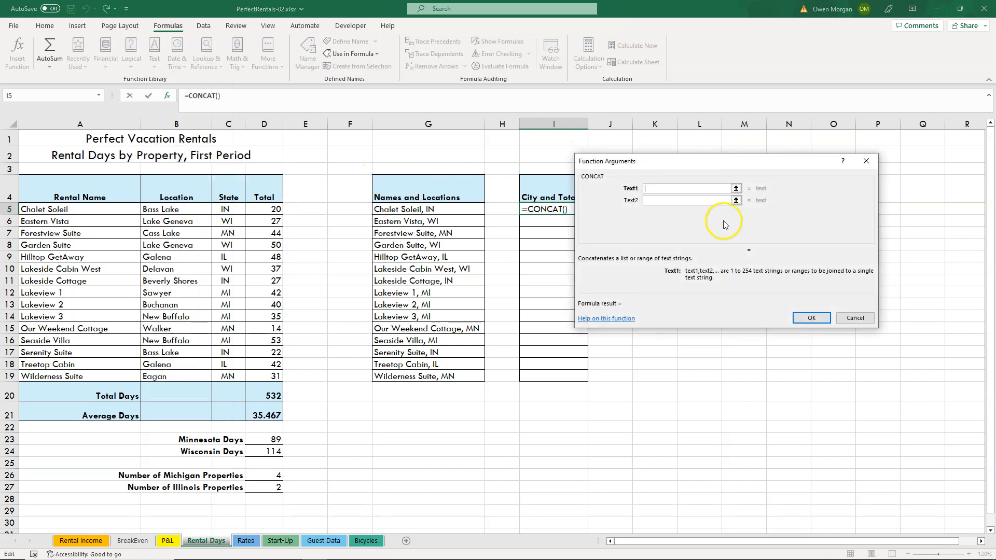
drag(674, 169, 724, 162)
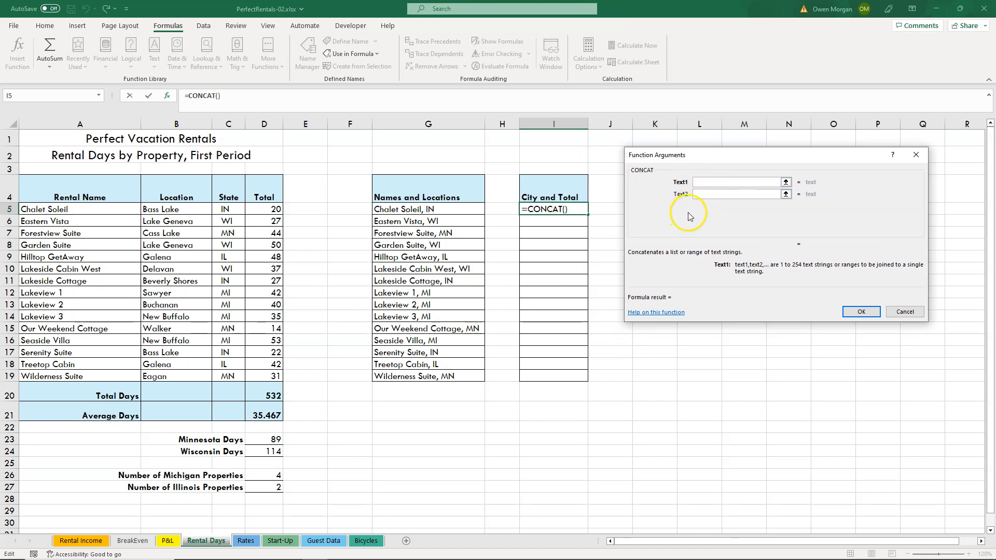
click(171, 209)
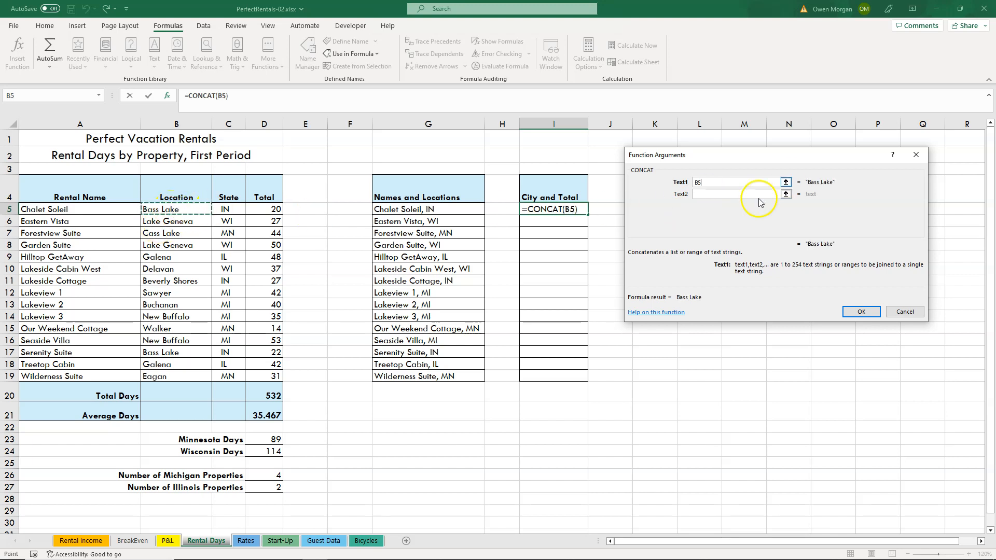
Add a comma and space as the second CONCAT text and D5 as the third, and complete the formula.
click(710, 194)
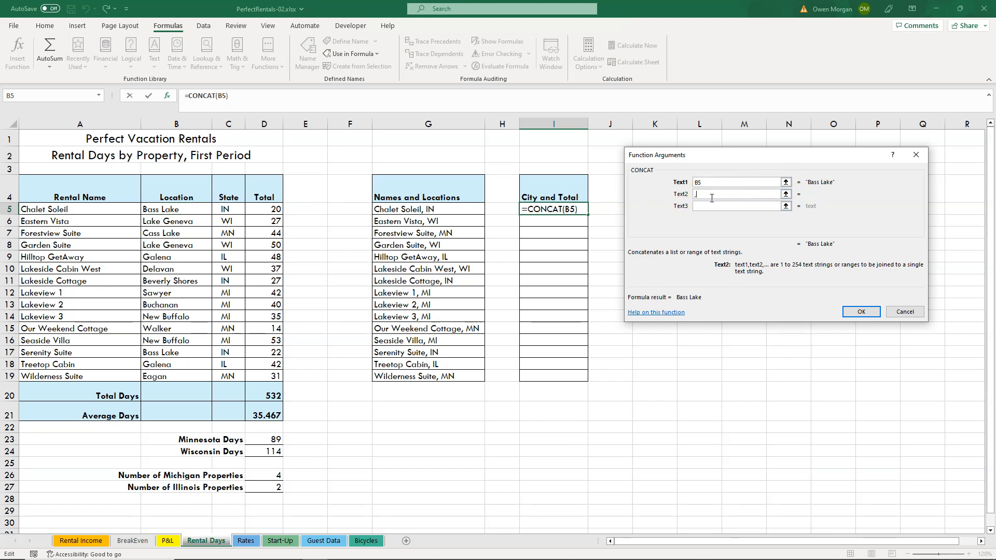
click(718, 192)
click(702, 206)
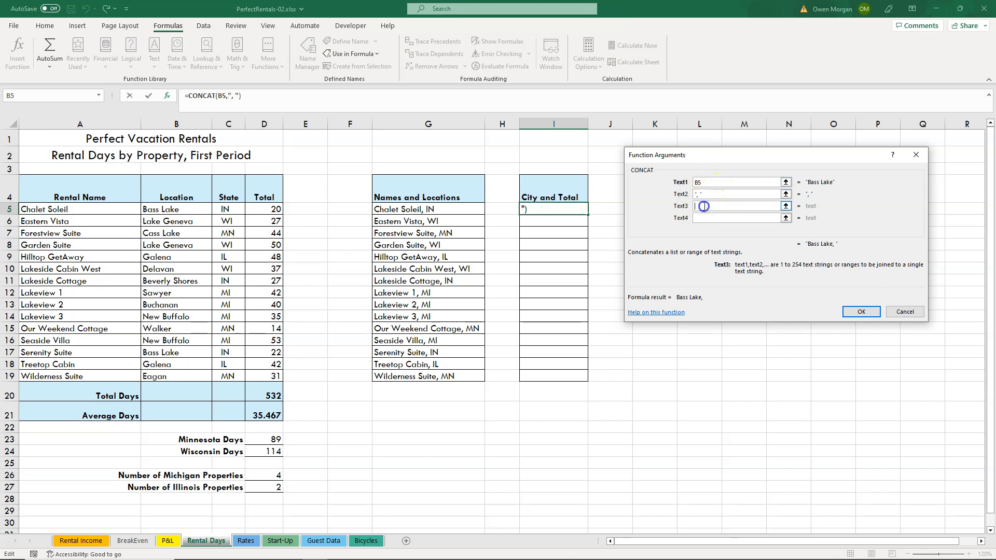
click(269, 209)
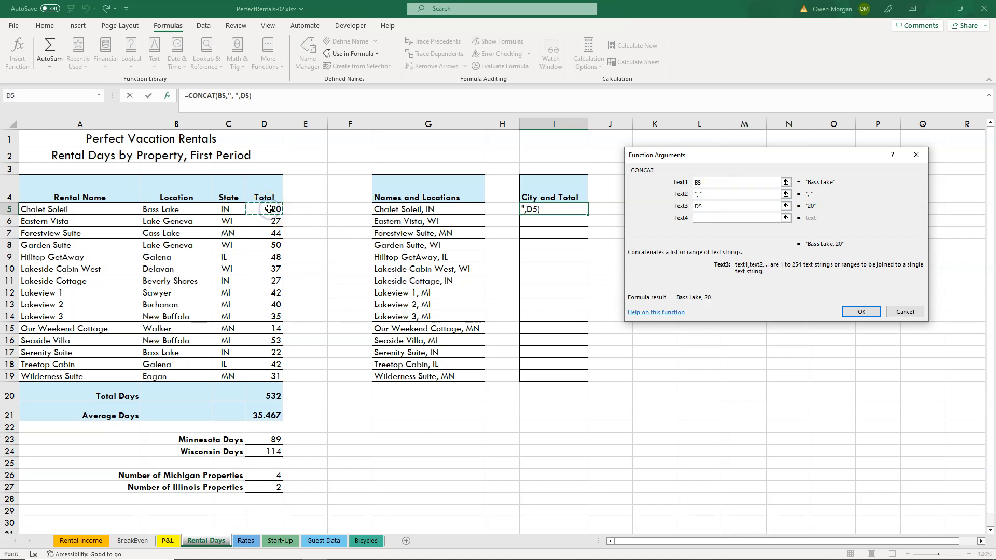
click(861, 312)
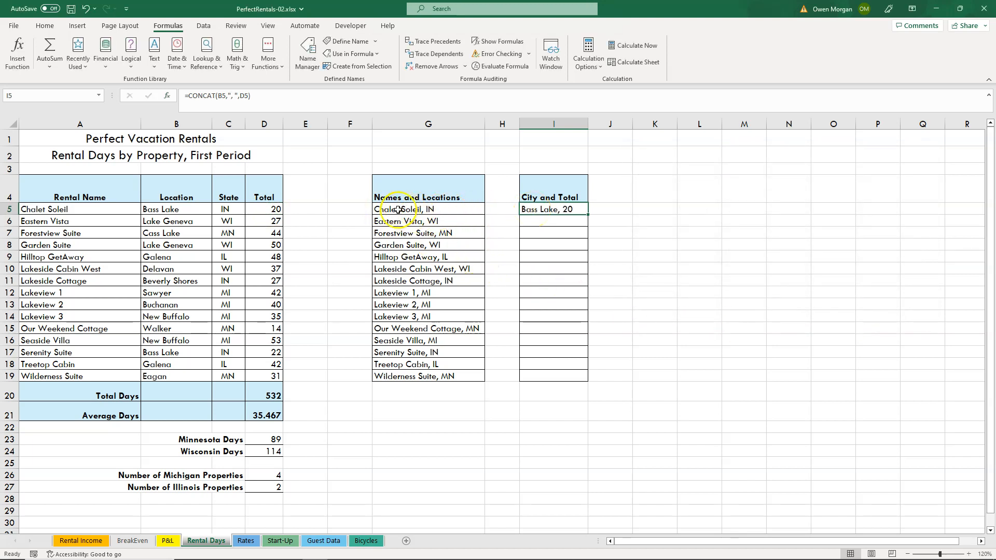
Copy the City and Total formula from I5 down through I19 and autofit column I.
double_click(548, 209)
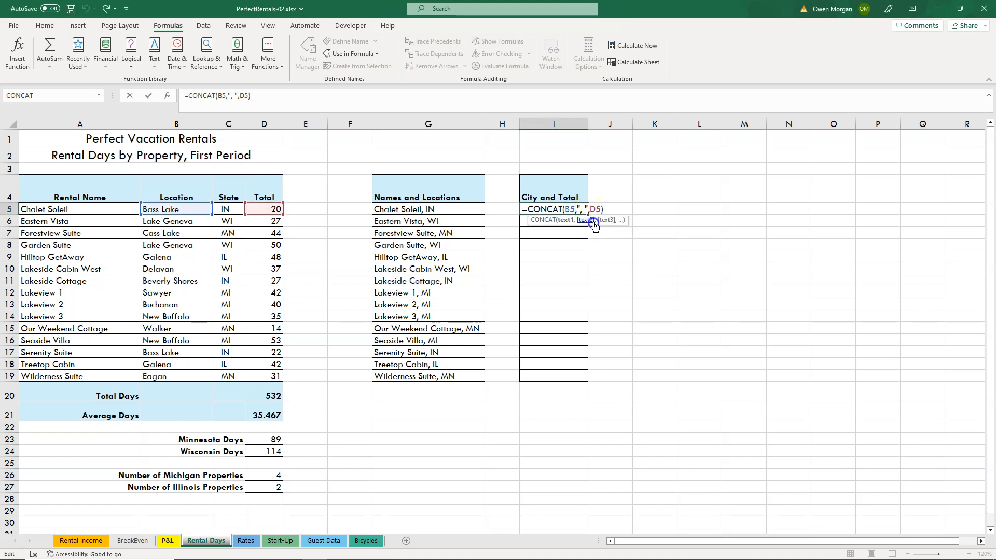
click(680, 226)
click(574, 209)
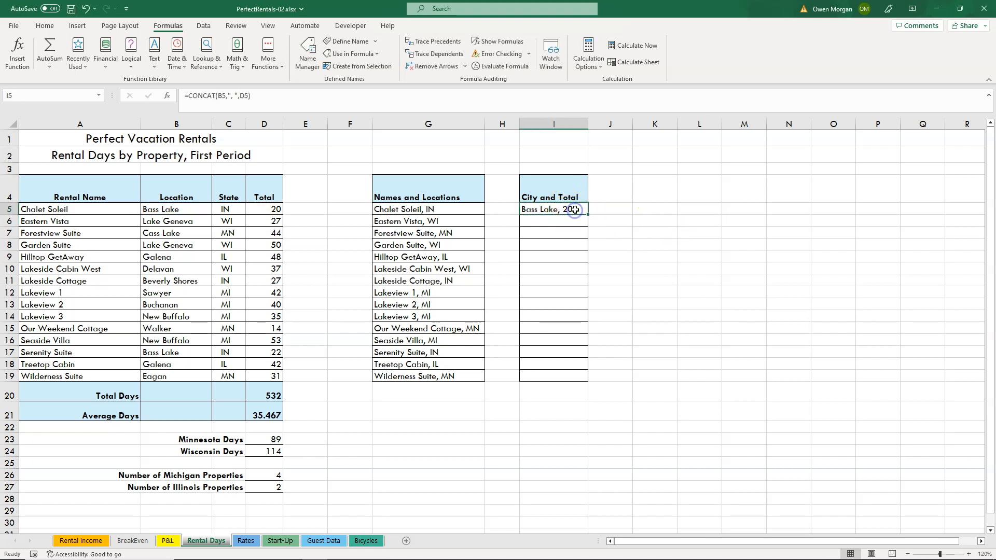
drag(587, 215, 589, 378)
click(685, 328)
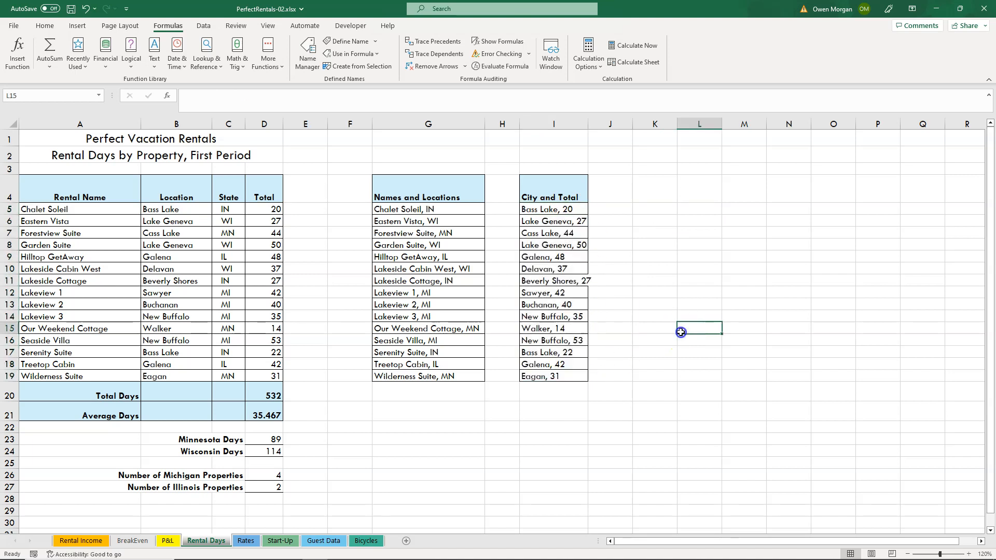
double_click(587, 124)
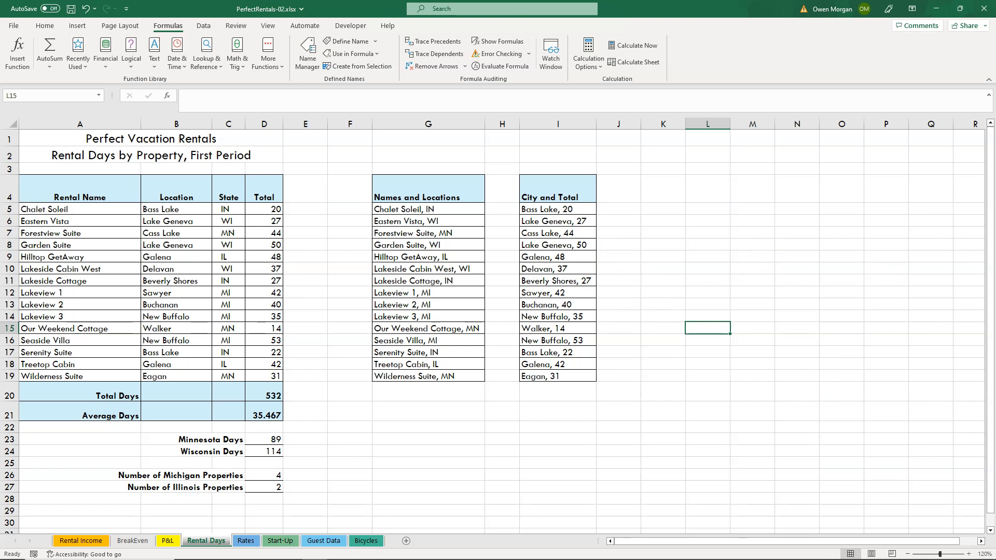
click(501, 194)
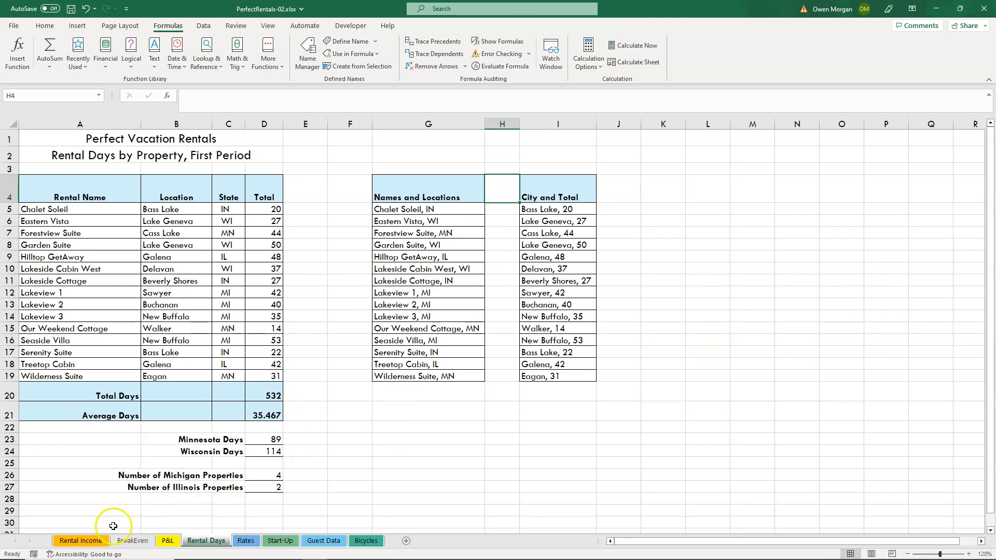
On the Guest Data sheet, start a SUMIF function in cell H4 for Group Total Days (G).
click(323, 540)
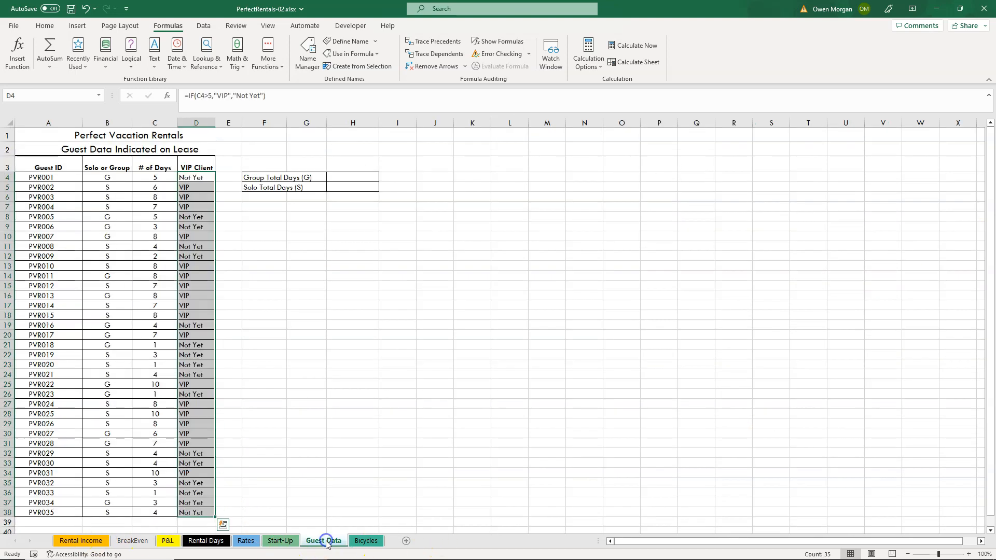
click(354, 176)
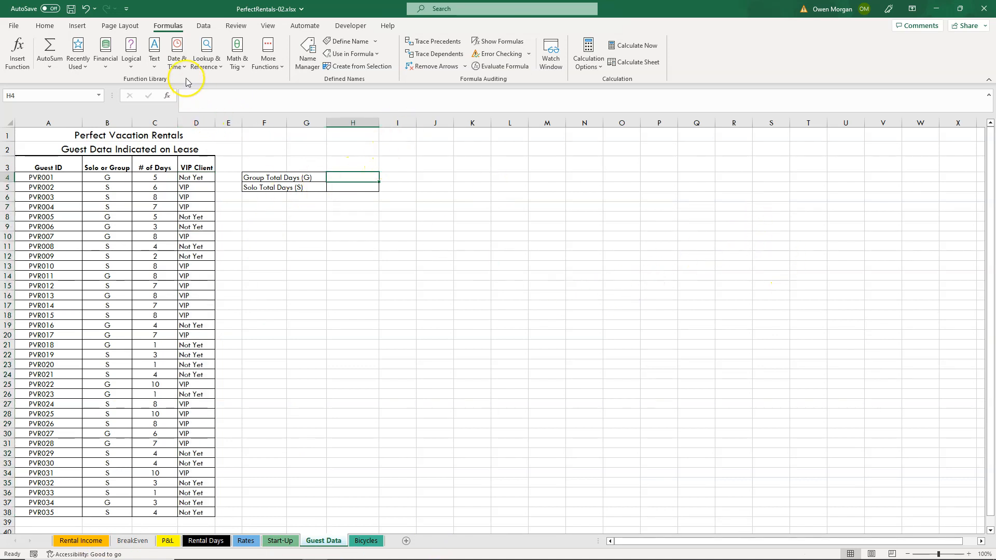
click(232, 61)
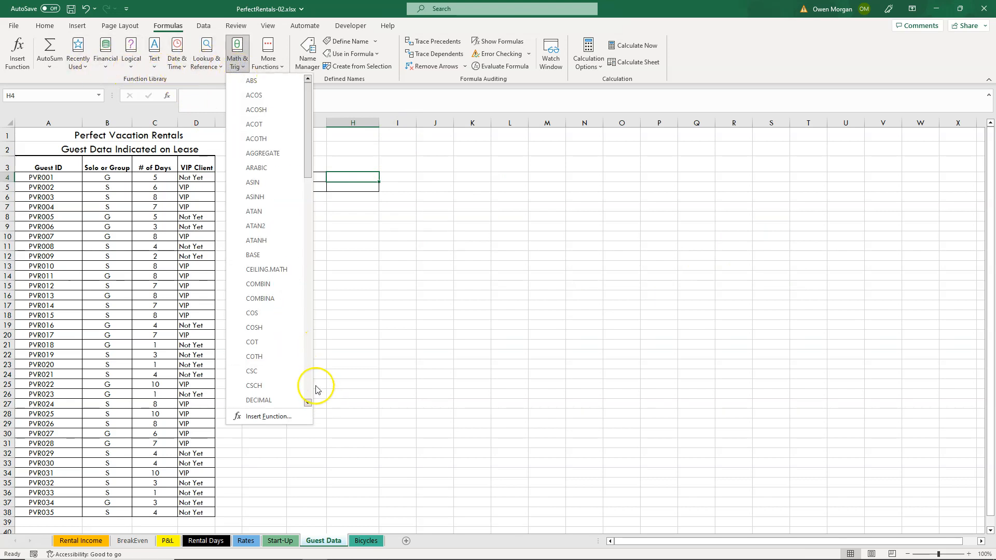
click(310, 382)
click(311, 383)
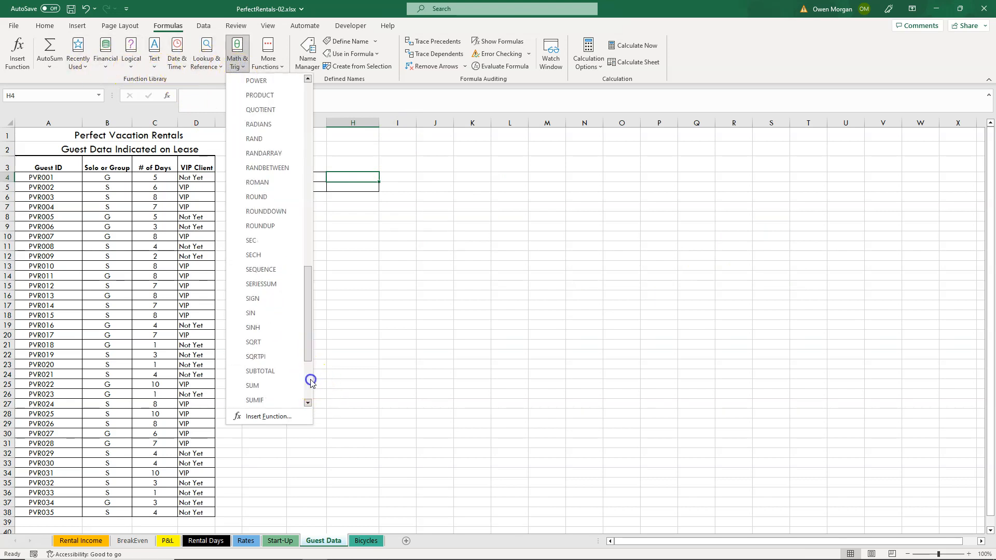
click(255, 401)
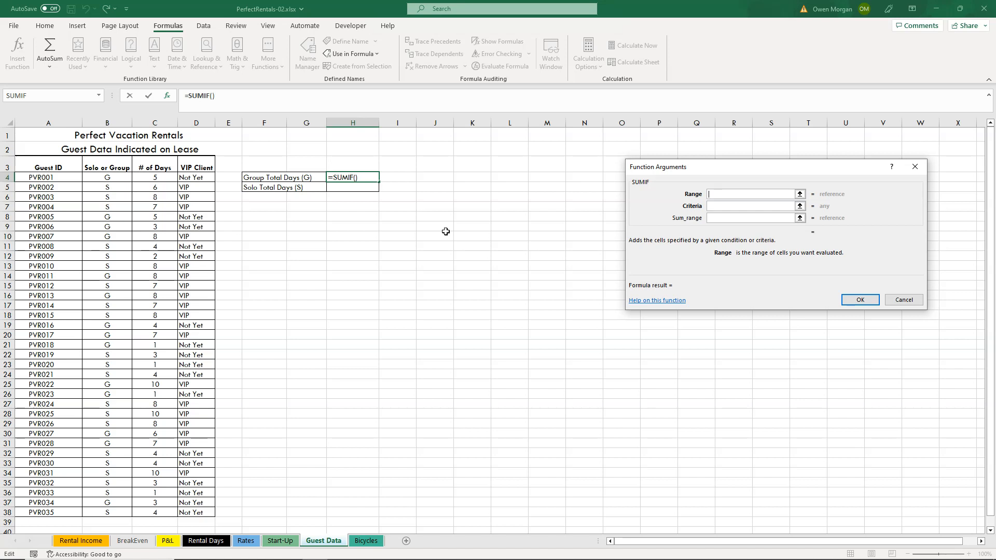
Set the SUMIF range to the Solo or Group column as the absolute reference $B$4:$B$38.
click(721, 195)
drag(110, 178, 95, 509)
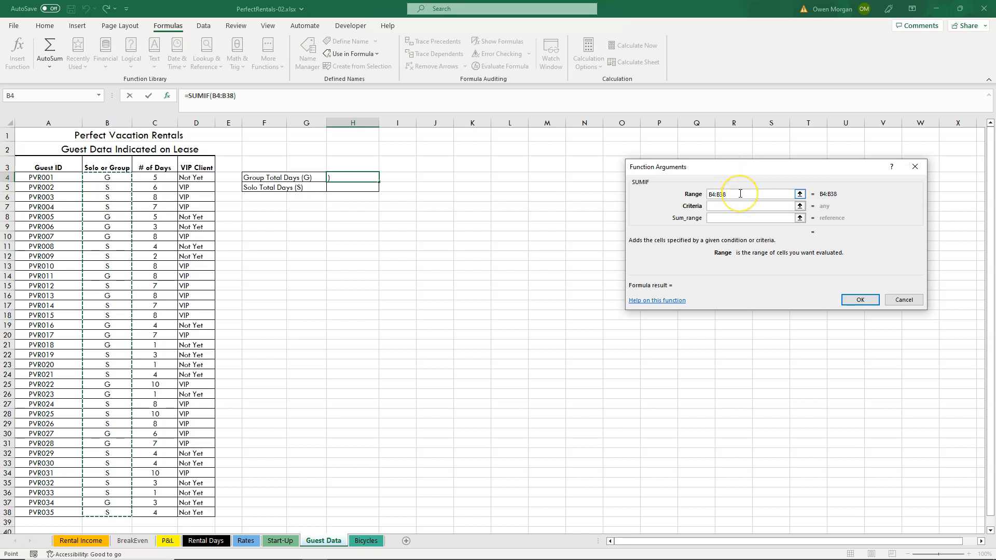
key(F4)
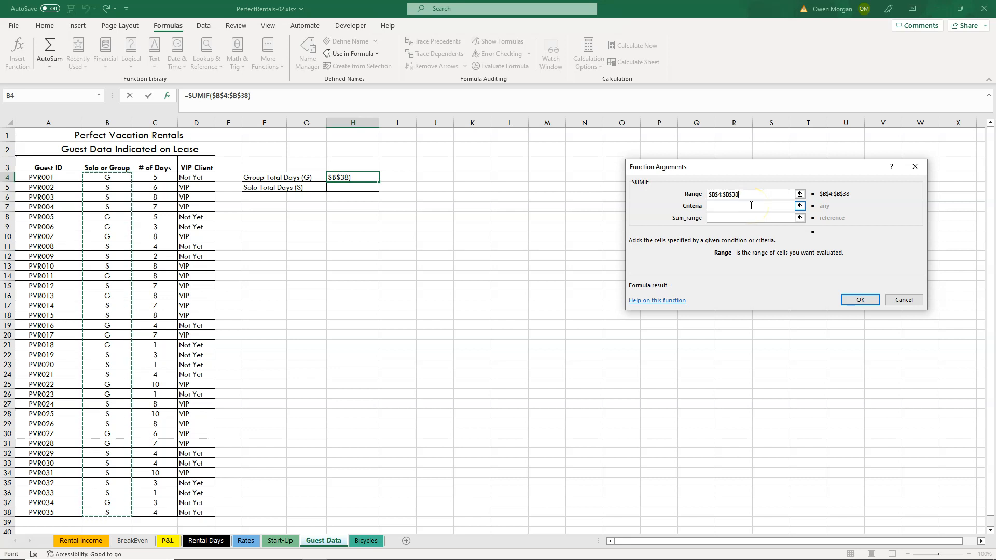
Set the SUMIF criteria to "G" and the sum range to the absolute reference $C$4:$C$38, and complete the formula.
click(745, 205)
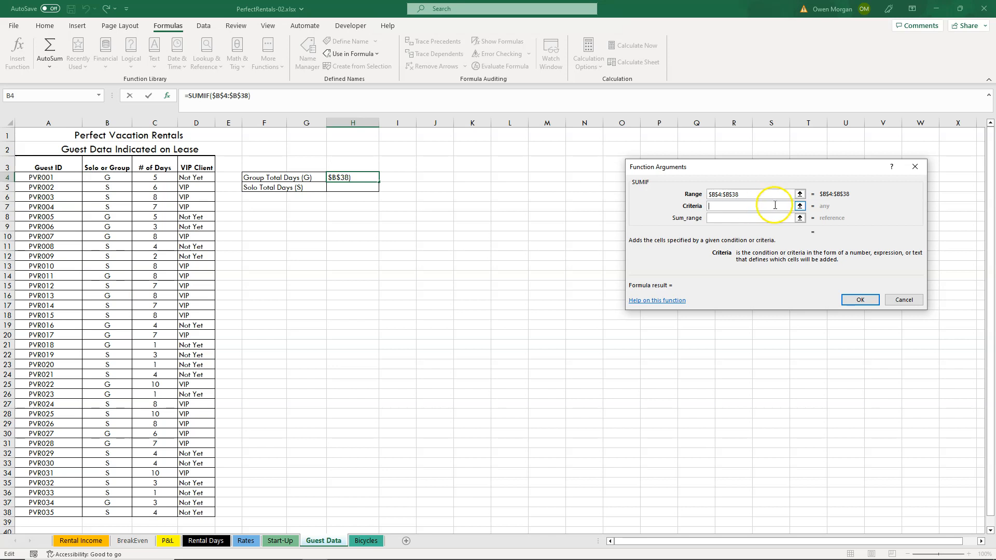
click(753, 216)
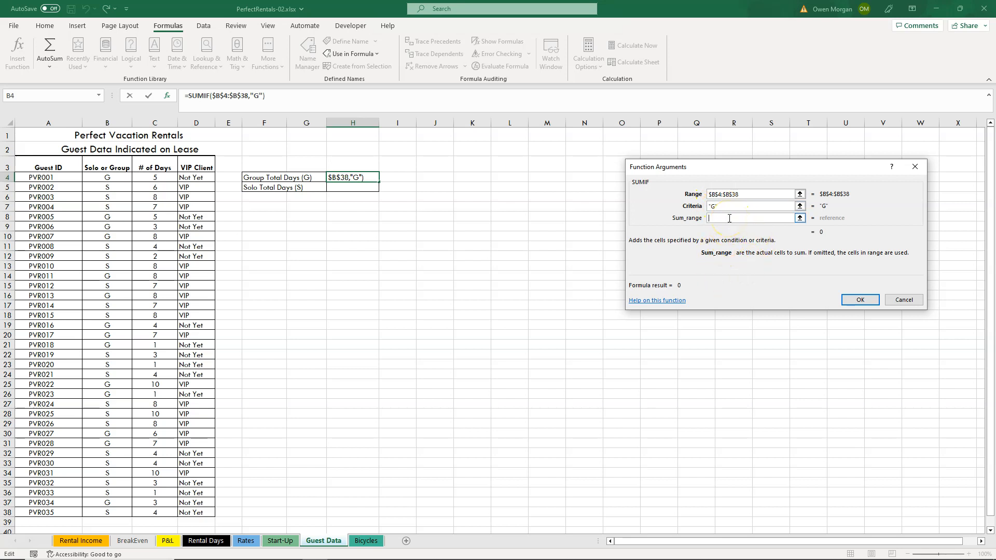
drag(158, 179, 153, 516)
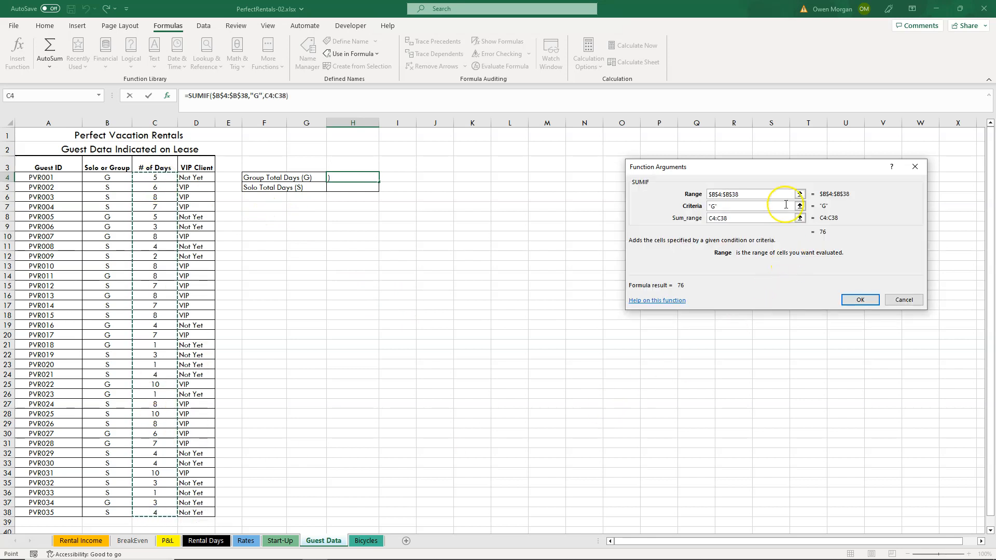
key(F4)
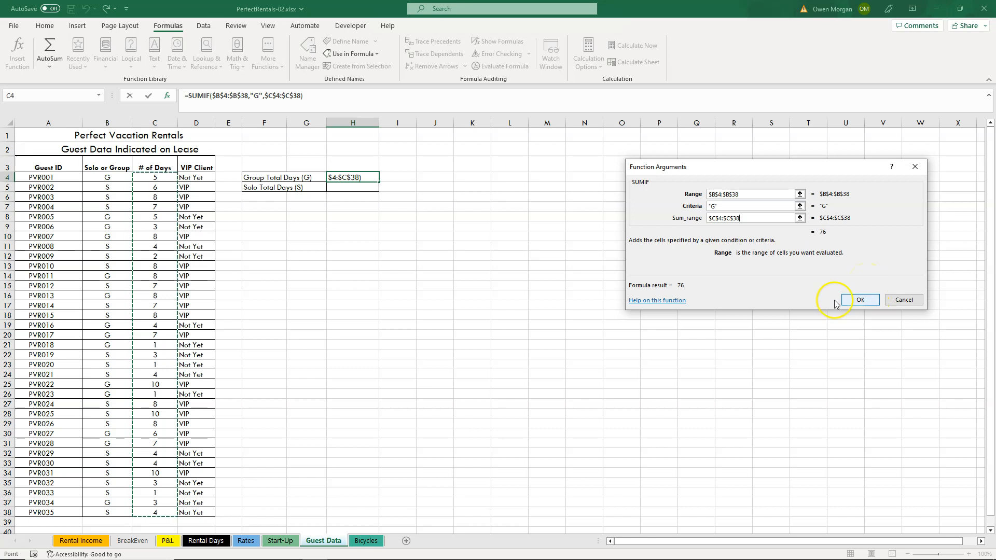
click(861, 300)
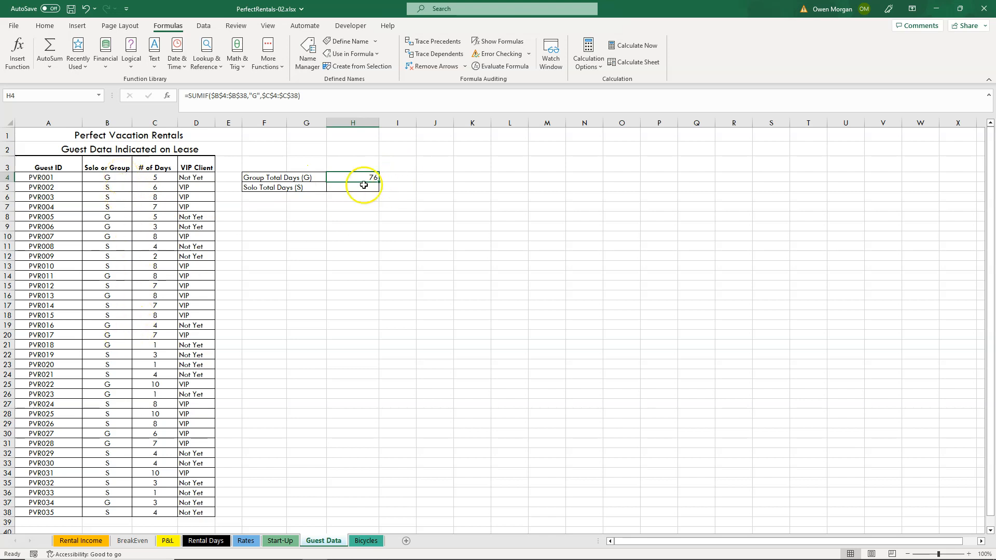
Test the group total by changing B4 to S, and restore B4 to G.
click(109, 178)
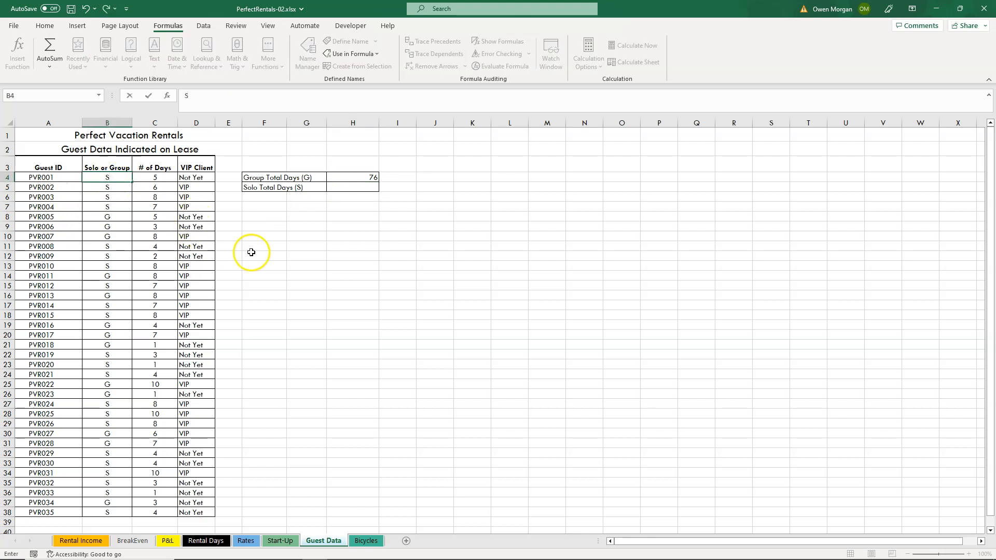
click(282, 255)
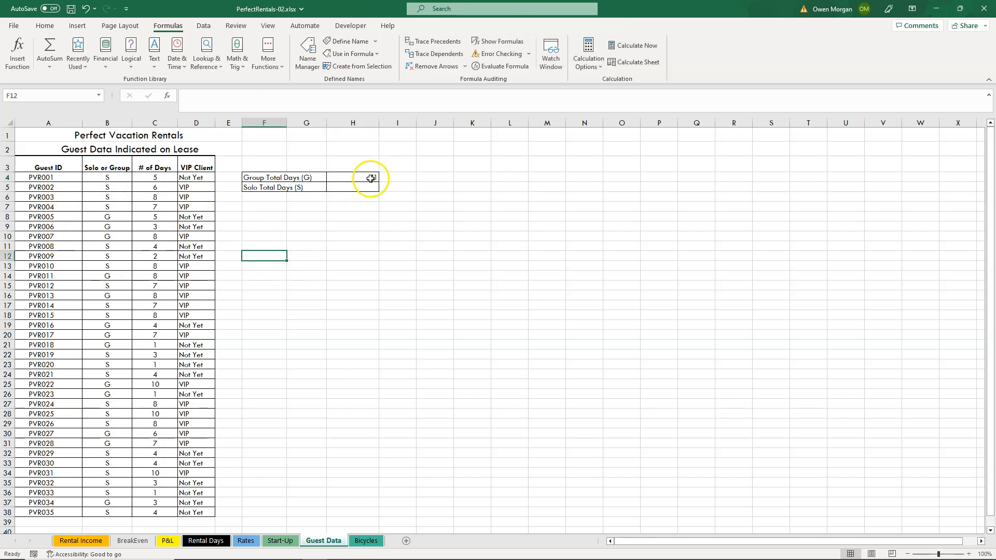
click(119, 178)
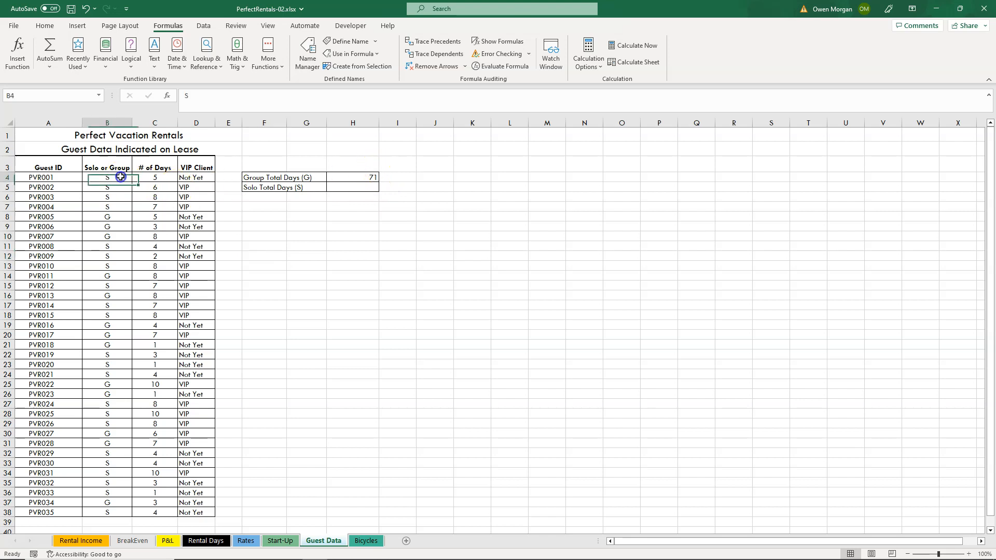
text(G)
key(Return)
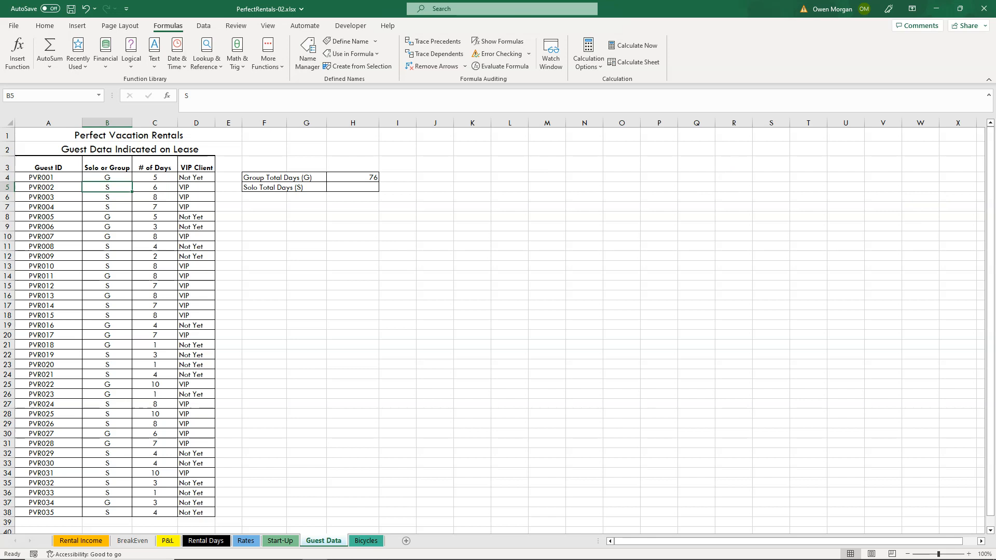
Copy the SUMIF formula from H4 to H5 for Solo Total Days and change its criteria to "S".
click(373, 177)
drag(379, 182, 381, 194)
click(350, 186)
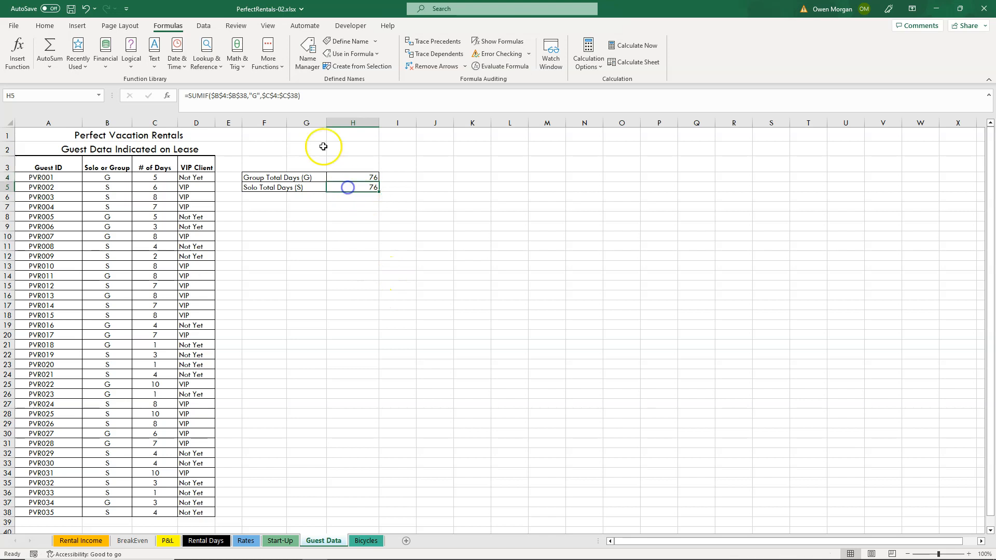
click(253, 96)
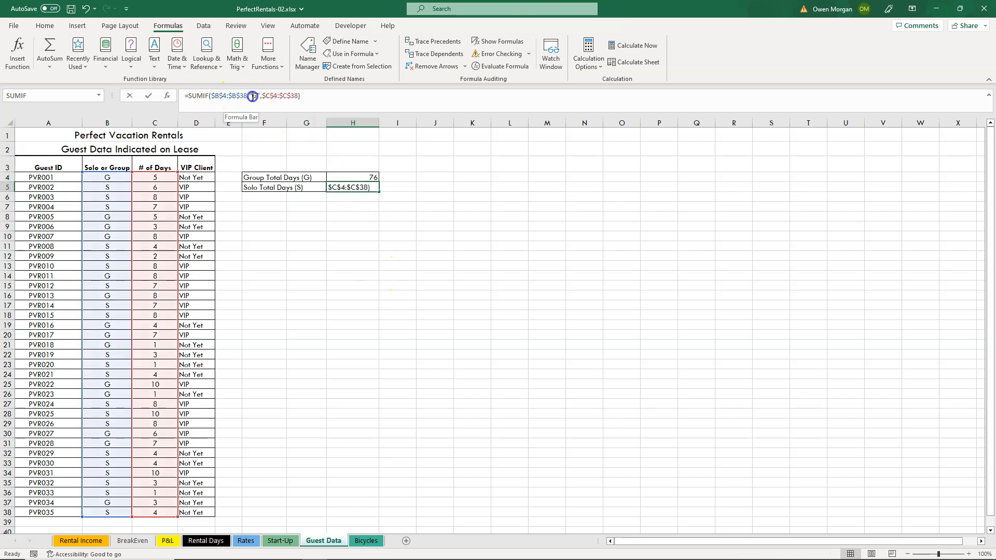
text(S)
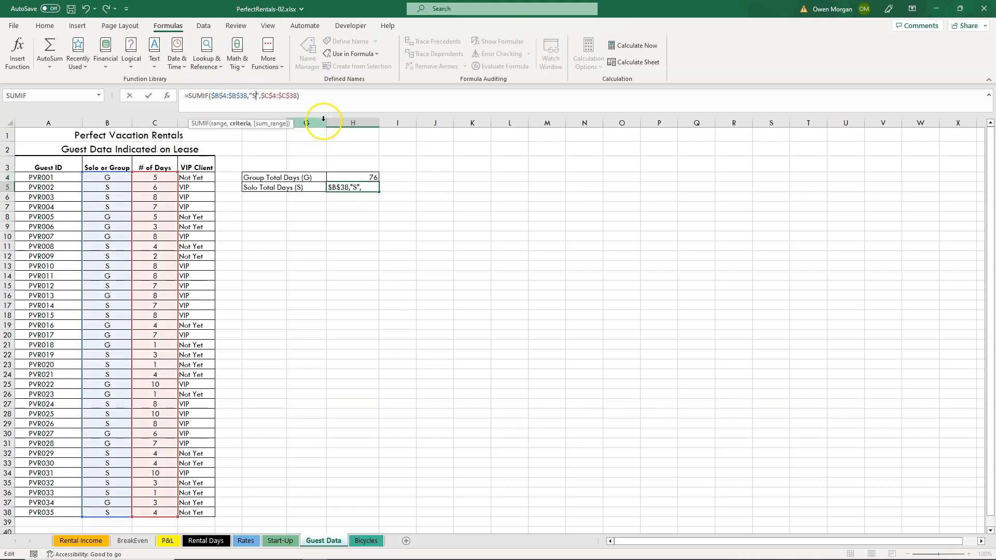
key(Return)
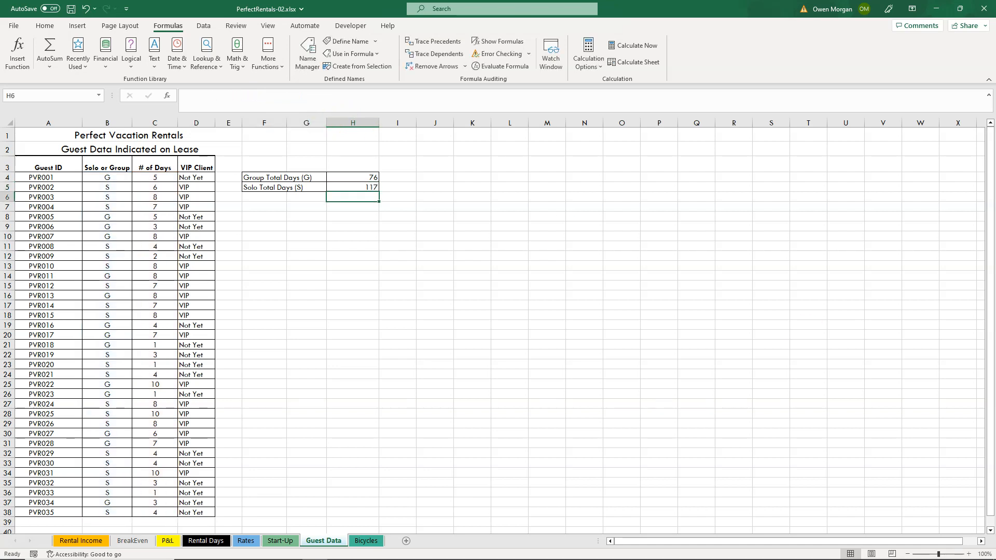
On the Start-Up sheet, start a SUMPRODUCT function in cell C16 for Cost at Required Level.
click(287, 544)
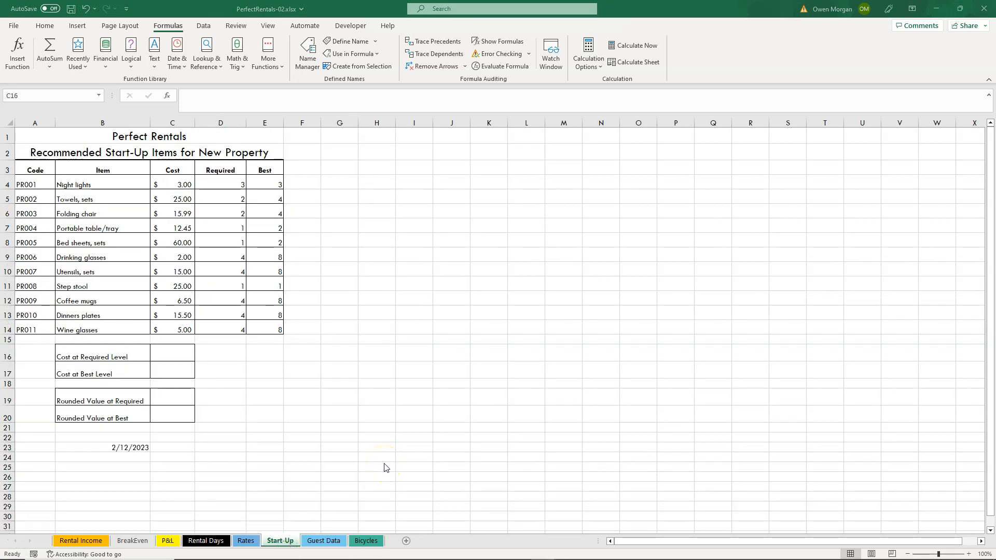
click(244, 68)
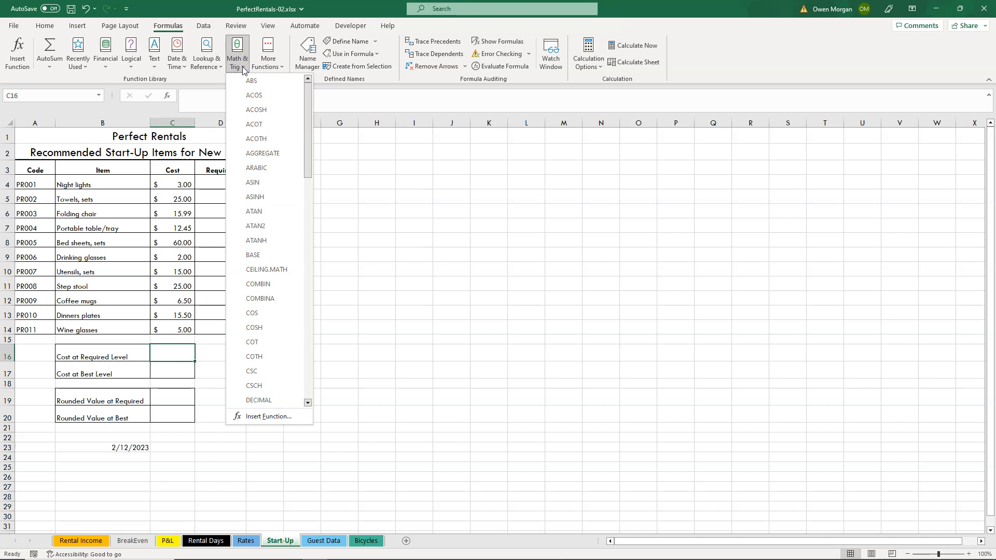
click(308, 374)
click(309, 373)
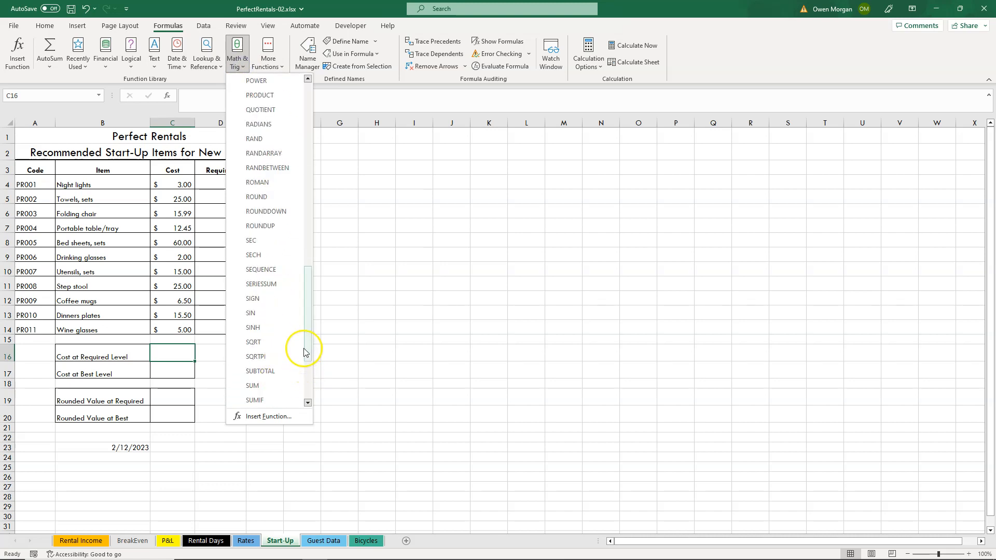
scroll(305, 352, down, 2)
click(262, 385)
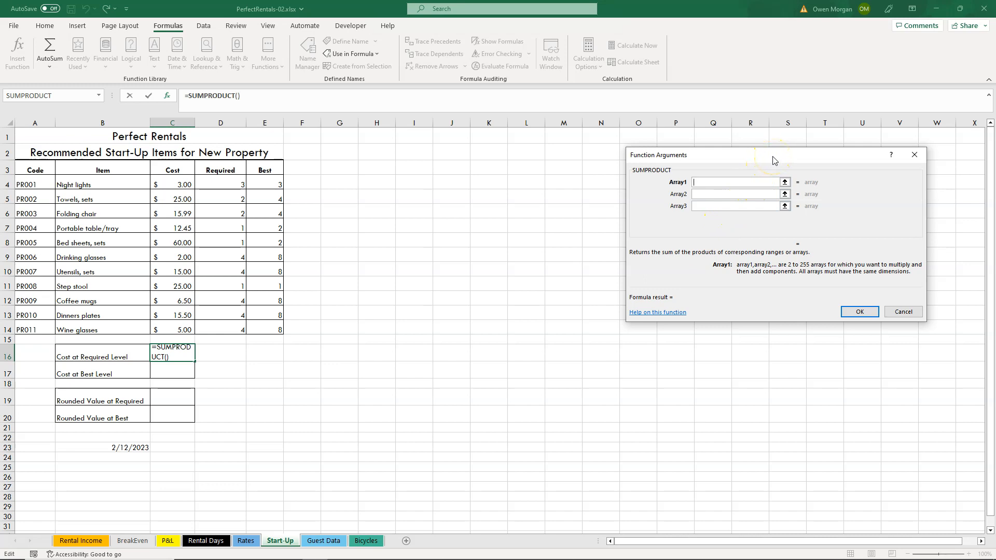
click(169, 183)
click(274, 183)
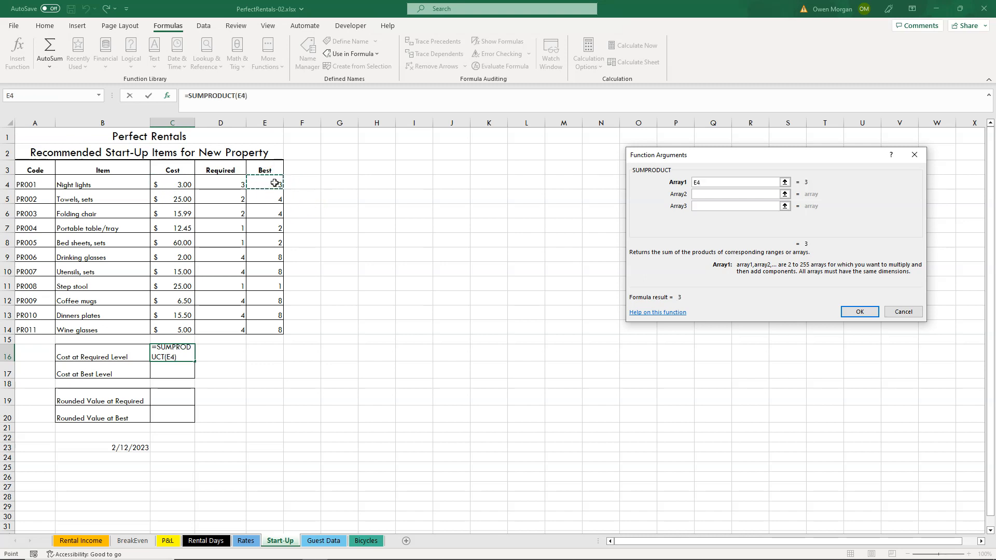
click(176, 198)
click(269, 195)
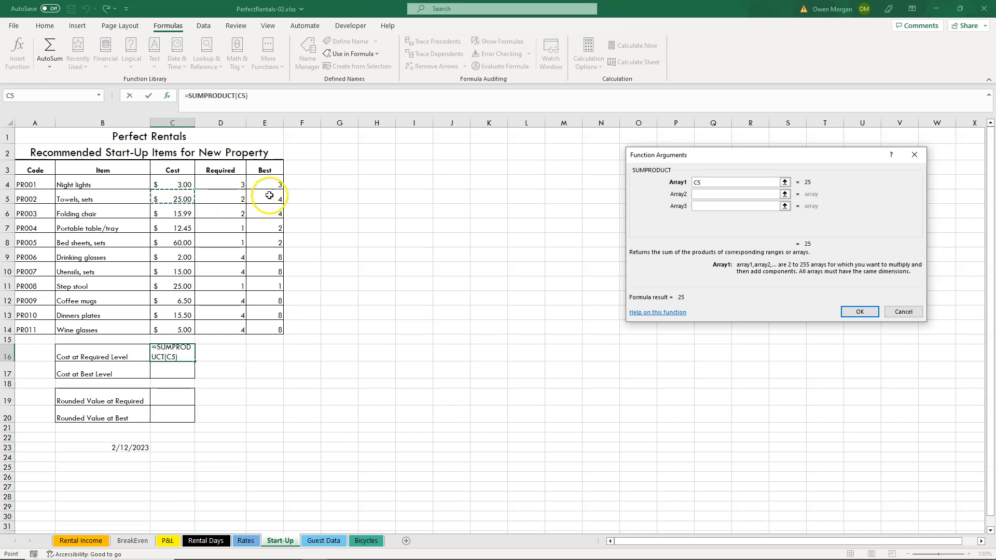
click(376, 282)
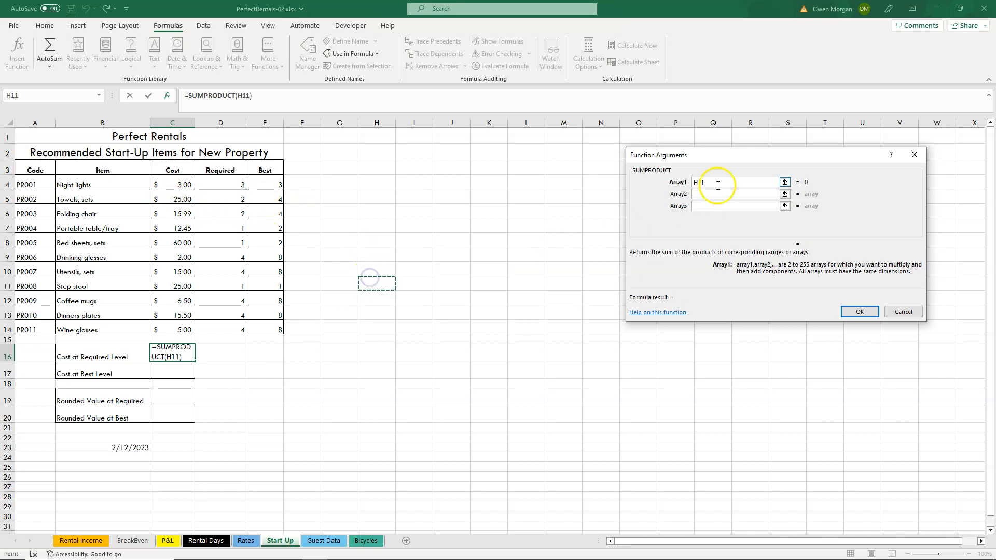
click(671, 178)
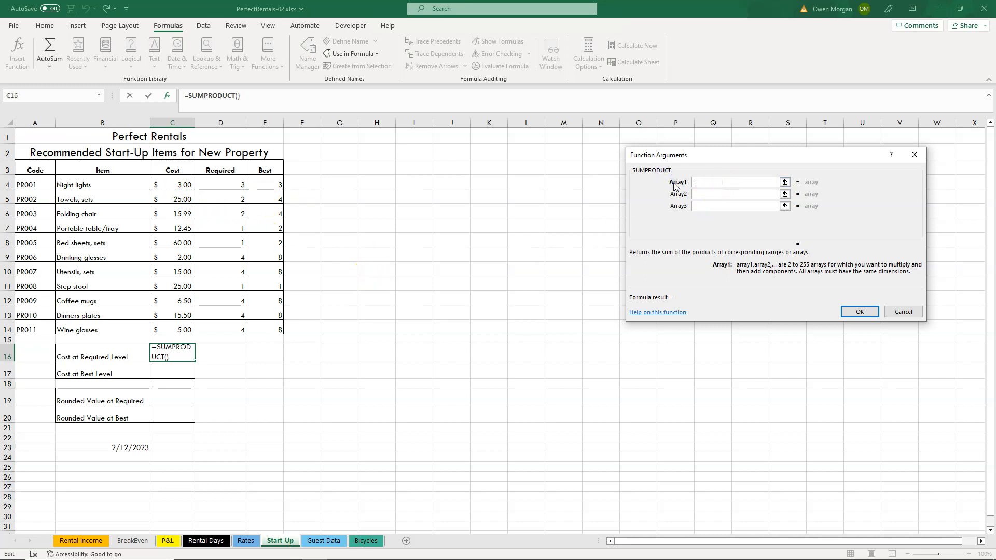
Set the SUMPRODUCT arrays to the costs in C4:C14 and the quantities in E4:E14, and complete the formula.
drag(184, 186, 188, 330)
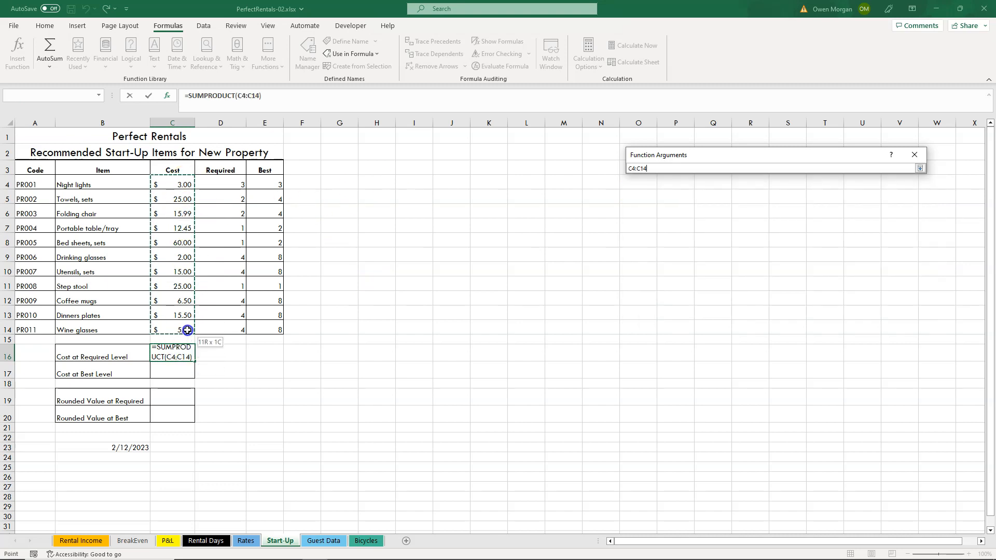
drag(187, 330, 187, 329)
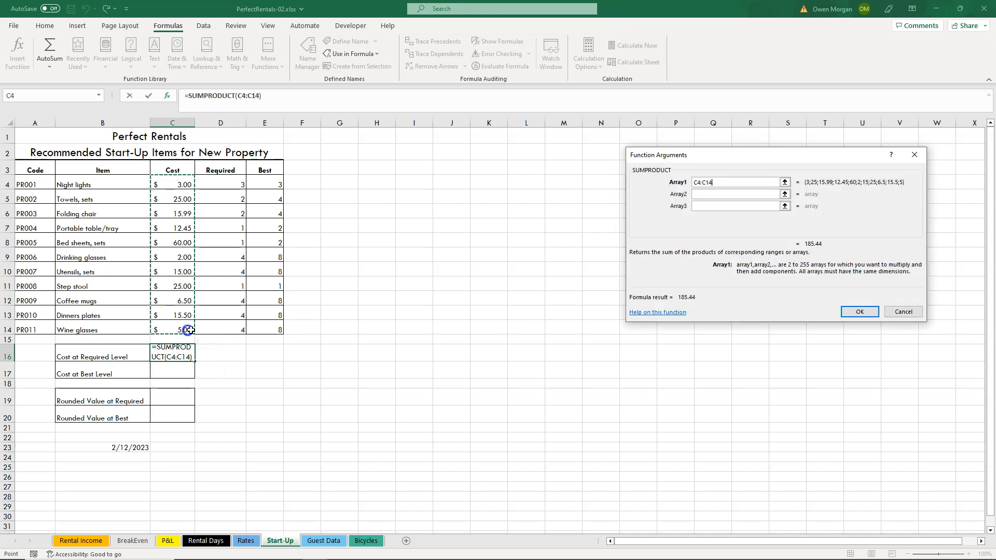
click(715, 194)
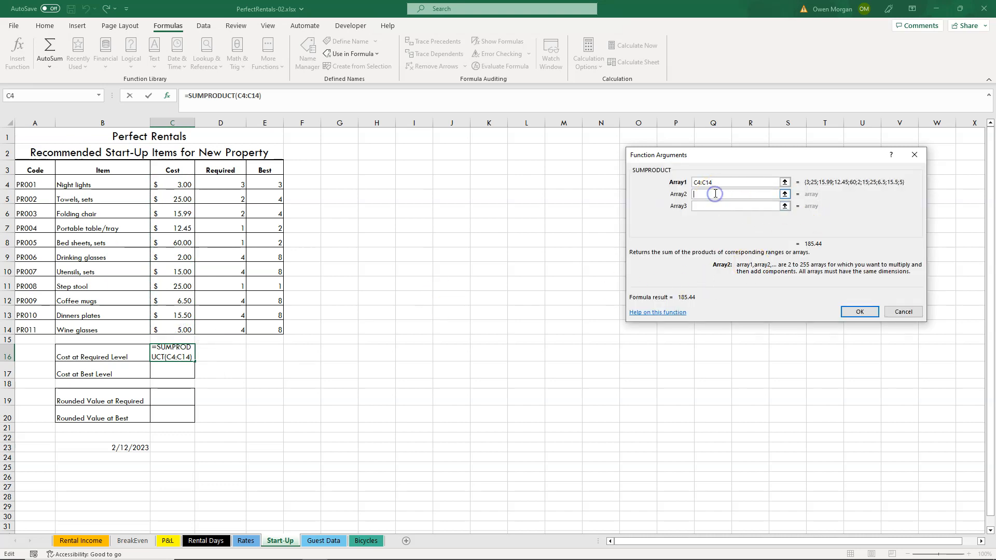
drag(267, 178, 268, 330)
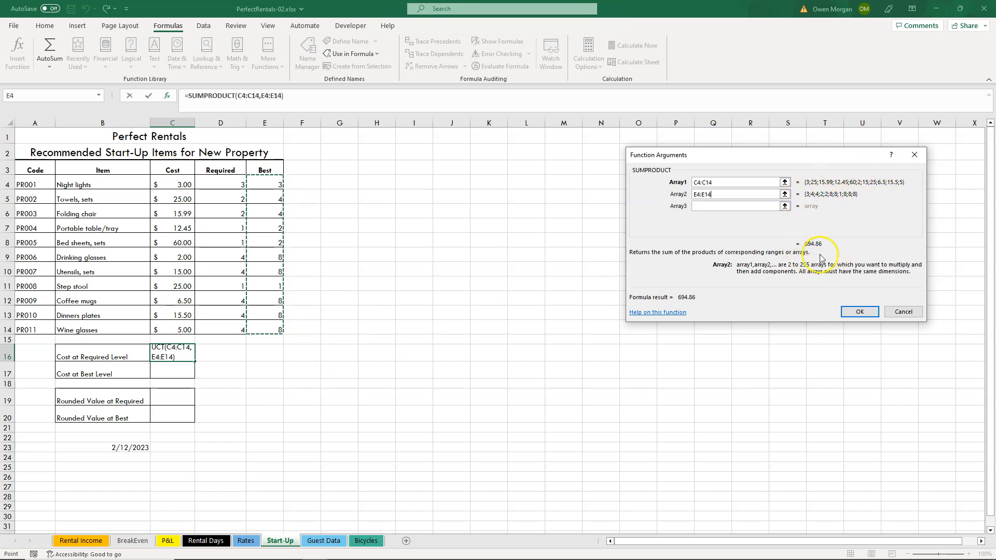
click(859, 313)
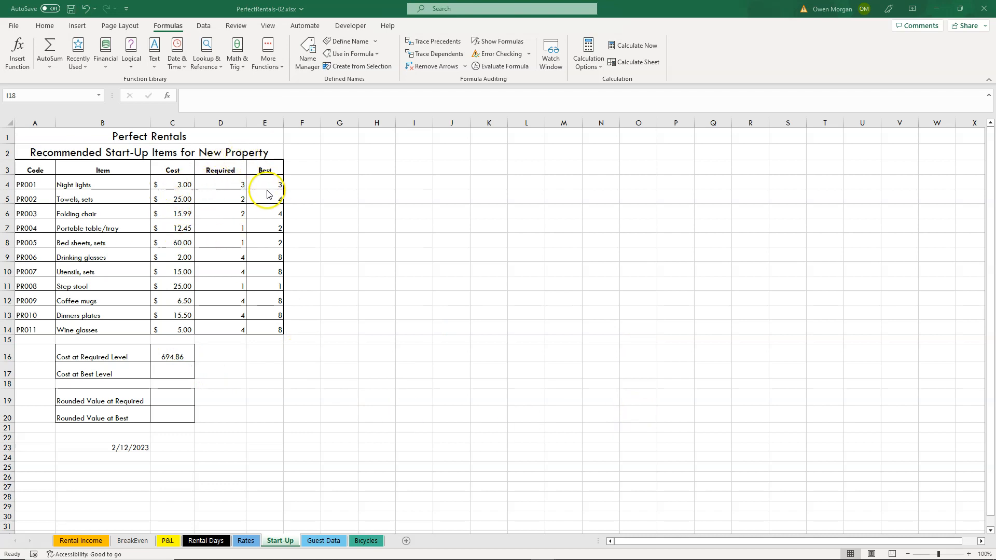
Correct the second array of the SUMPRODUCT formula in C16 to the required quantities in D4:D14.
click(178, 354)
click(178, 355)
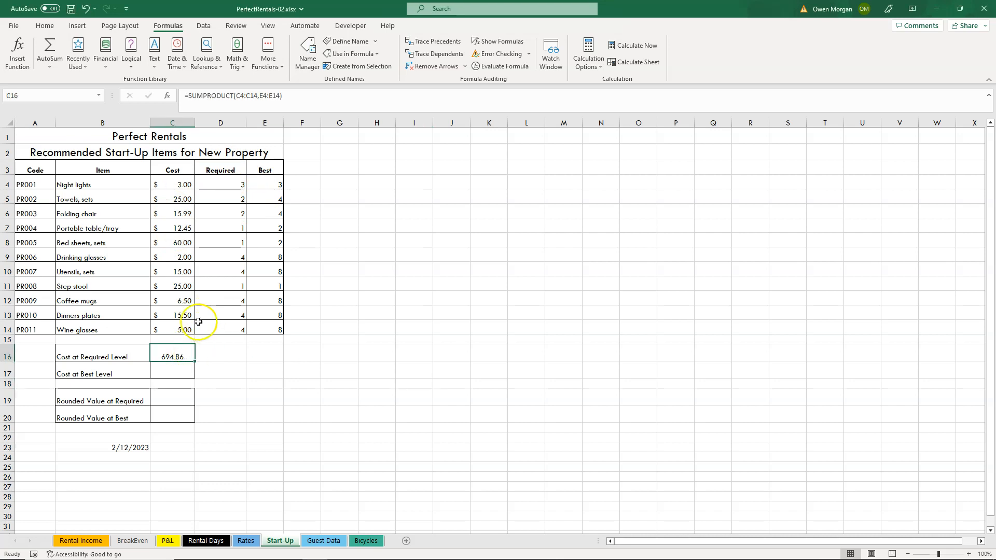
click(263, 94)
key(BackSpace)
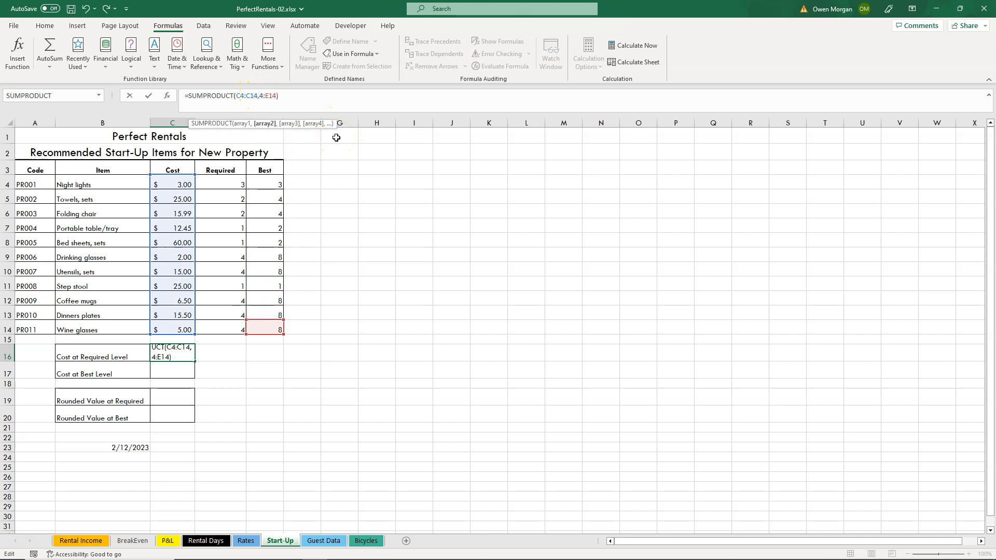
text(D)
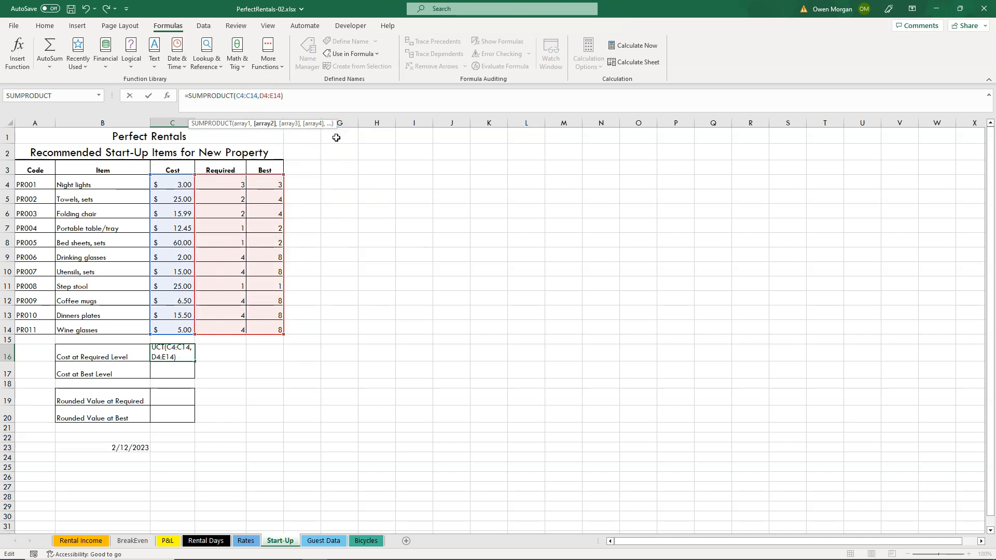
key(BackSpace)
text(D)
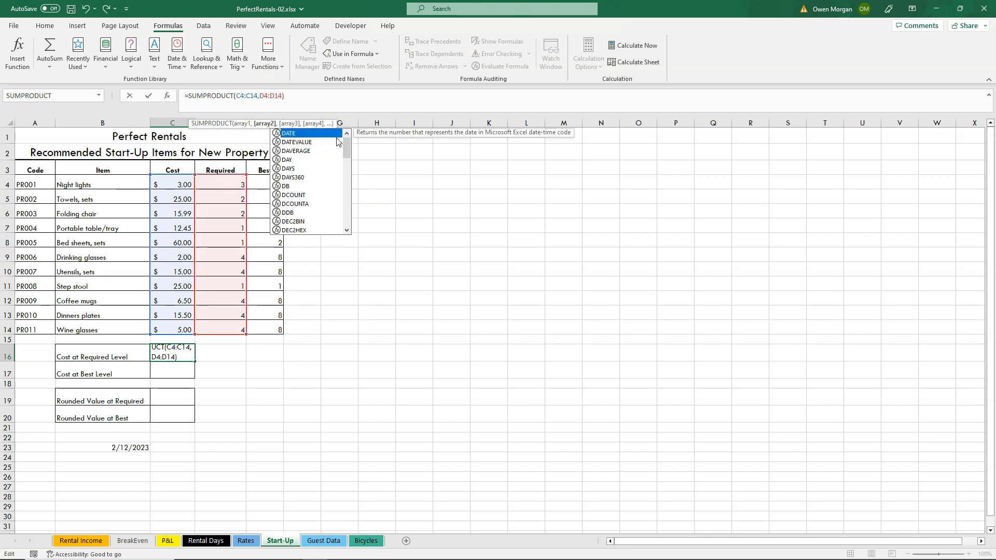
key(Return)
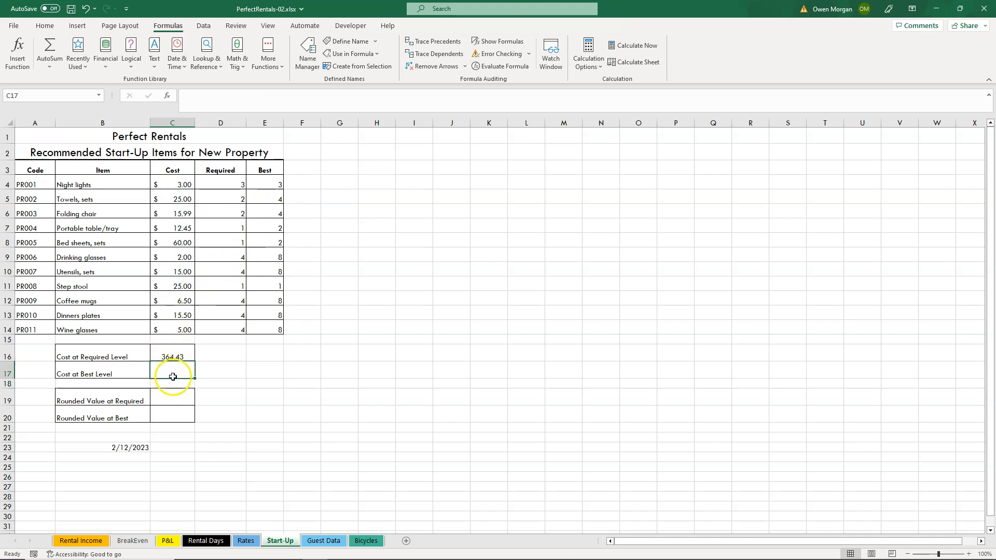
Try filling the SUMPRODUCT formula from C16 down to C17 with relative references, and compare the formulas in both cells.
click(169, 351)
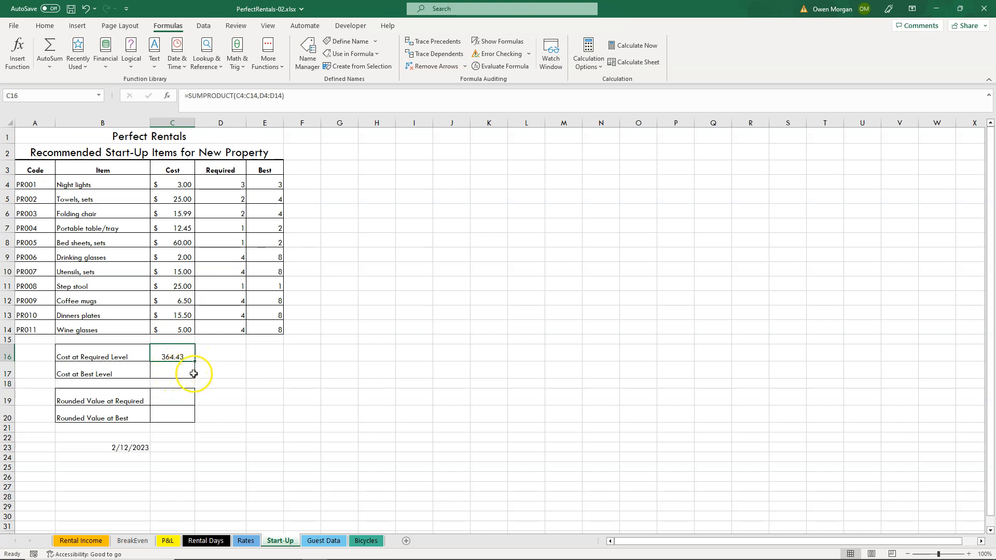
drag(195, 362, 196, 379)
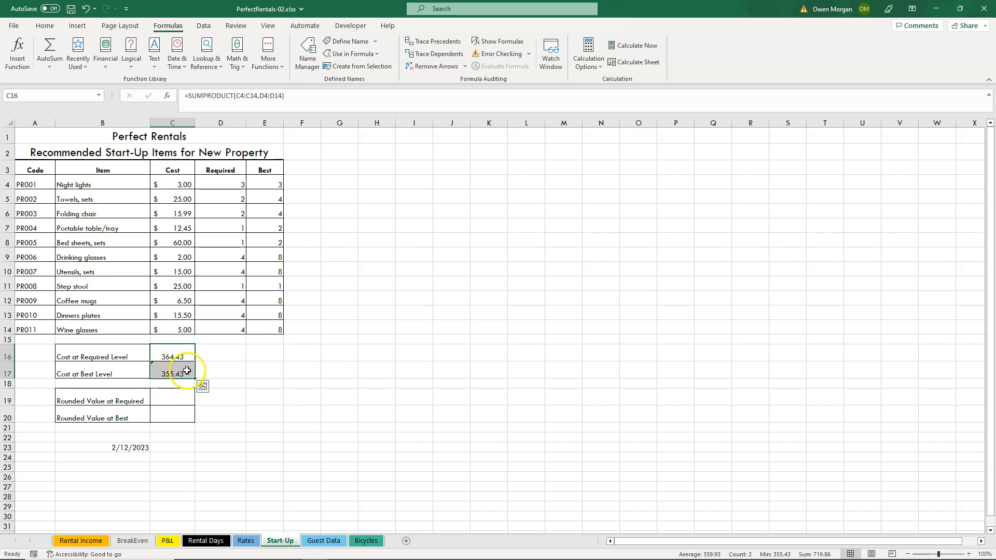
click(176, 371)
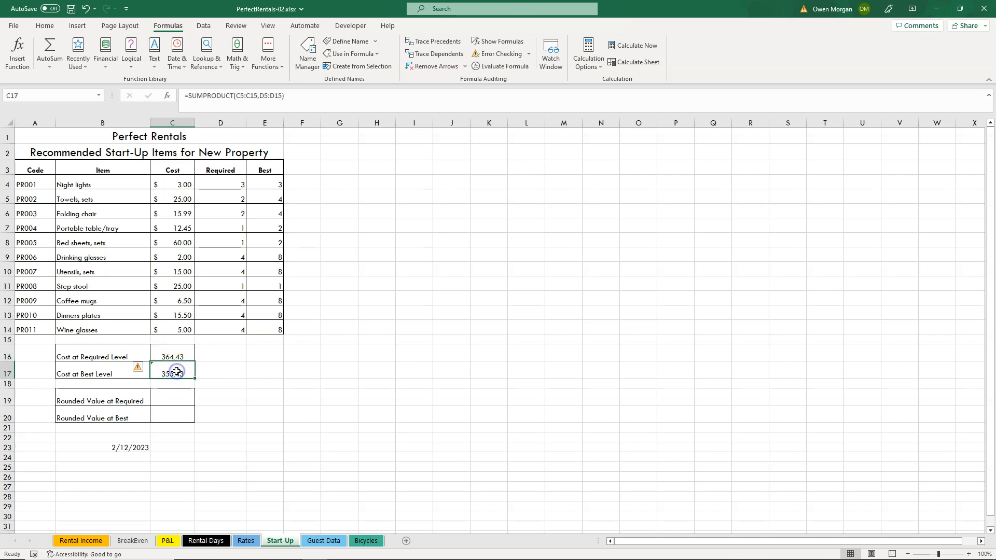
click(182, 350)
click(179, 355)
click(179, 368)
click(181, 355)
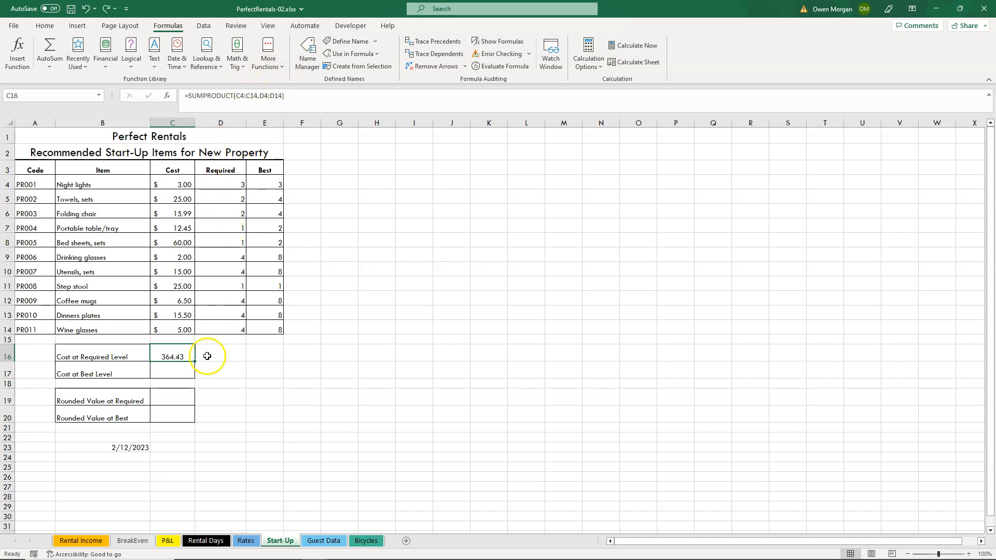
click(245, 97)
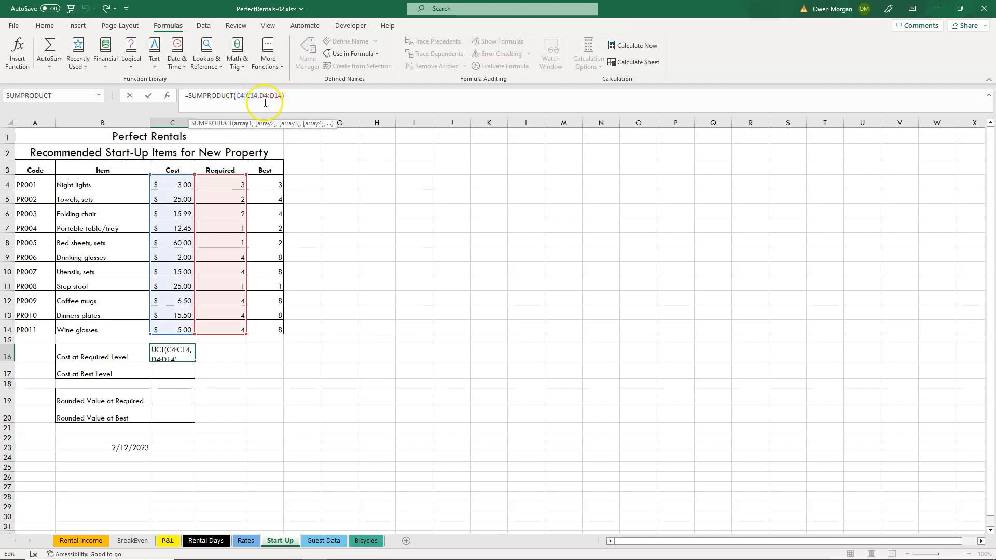
key(F4)
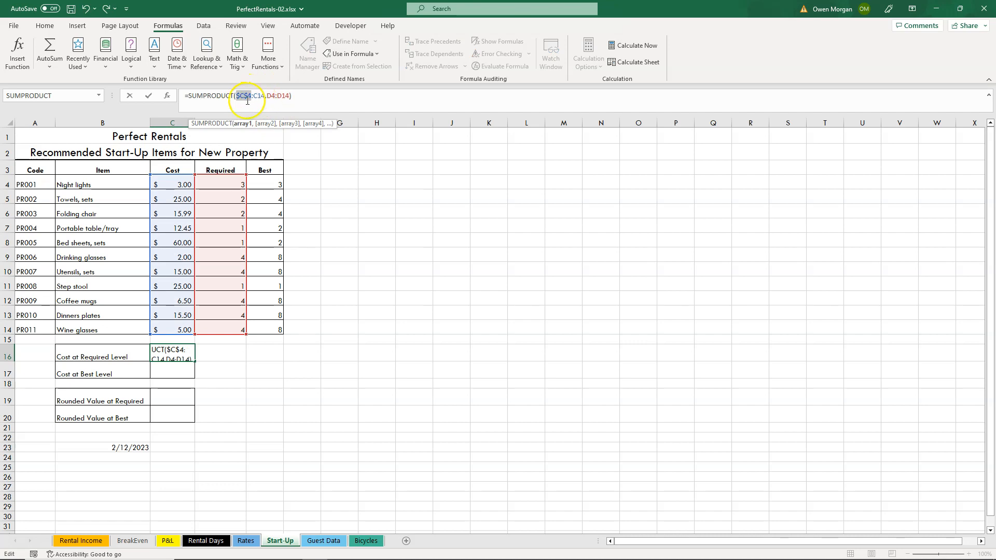
click(260, 97)
key(F4)
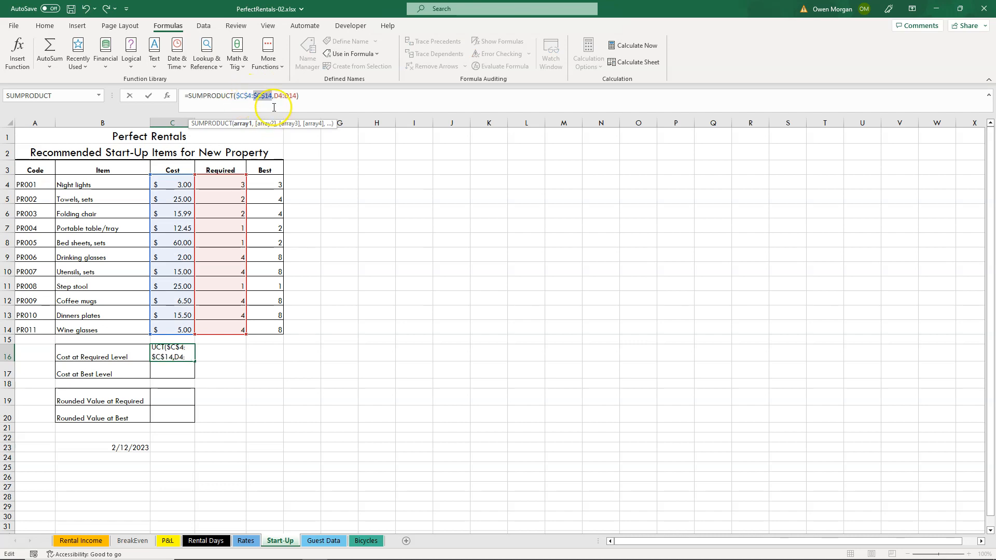
click(280, 97)
key(F4)
click(296, 97)
key(F4)
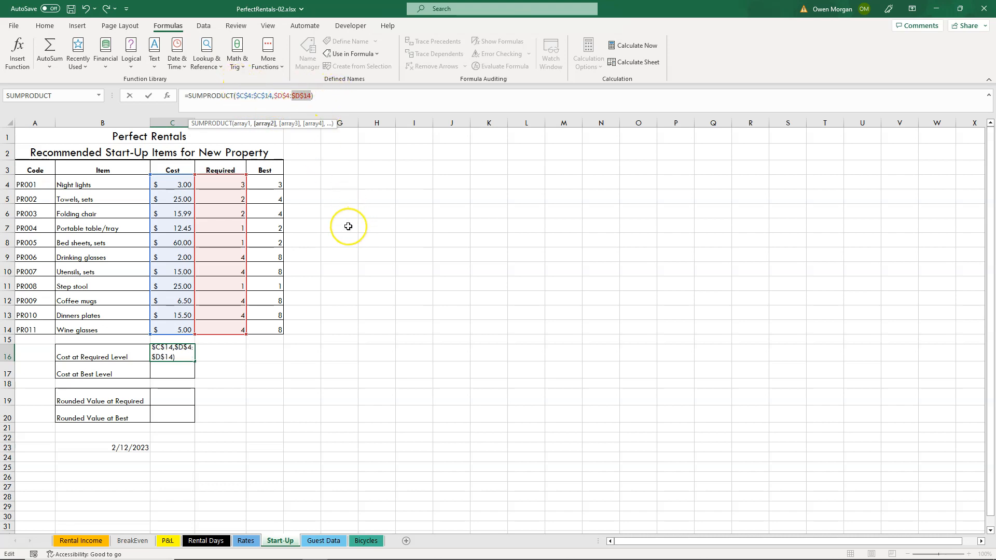
click(389, 322)
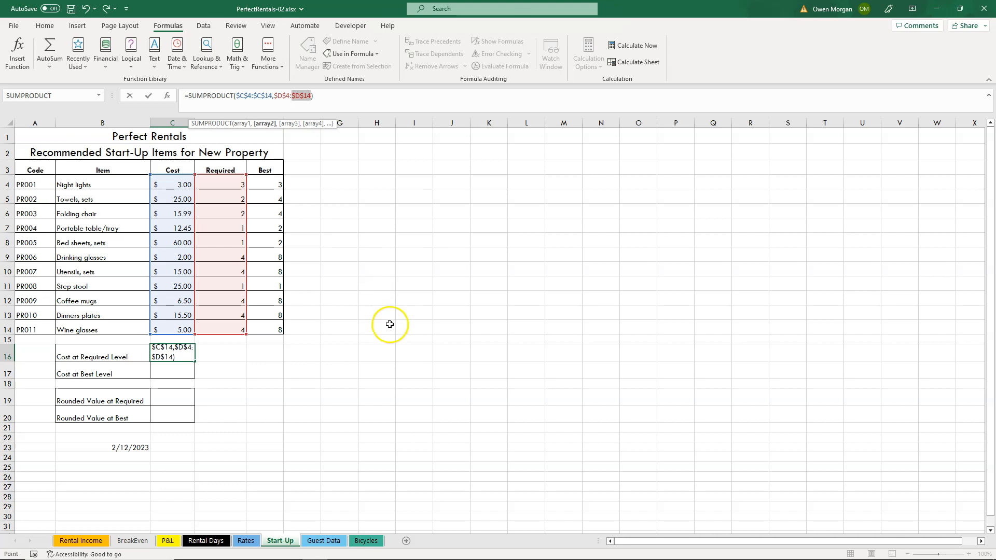
key(Escape)
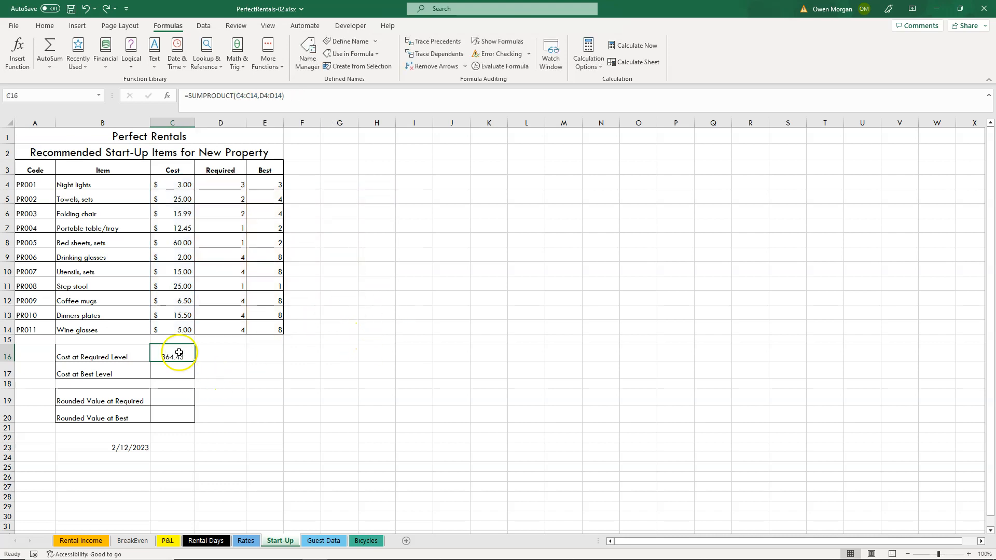
Make both arrays in the C16 formula absolute, as $C$4:$C$14 and $D$4:$D$14.
click(239, 97)
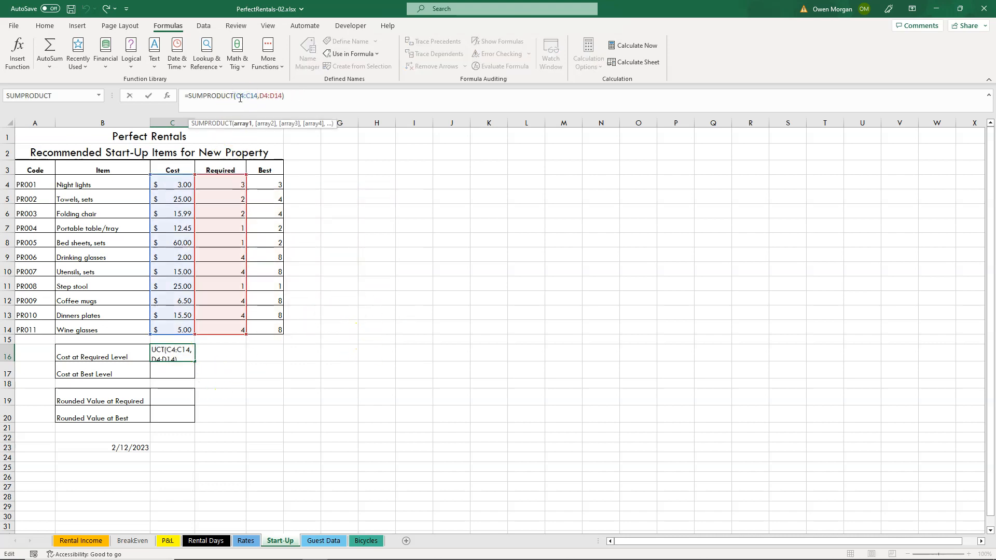
drag(240, 97, 262, 96)
key(F4)
click(278, 96)
key(F4)
click(291, 96)
key(F4)
key(Return)
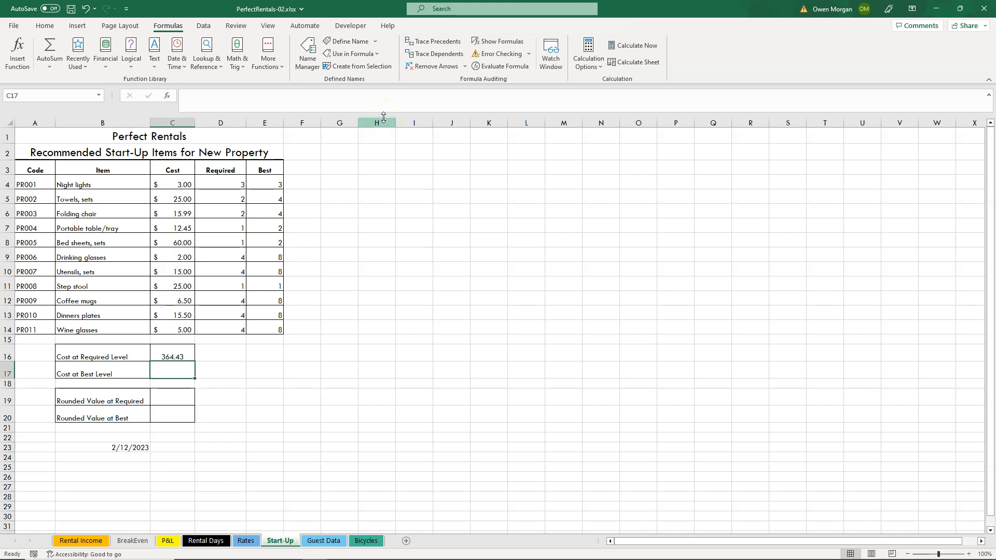
Fill the SUMPRODUCT formula from C16 down to C17 for Cost at Best Level and change its second array to $E$4:$E$14.
click(182, 350)
drag(195, 363, 179, 374)
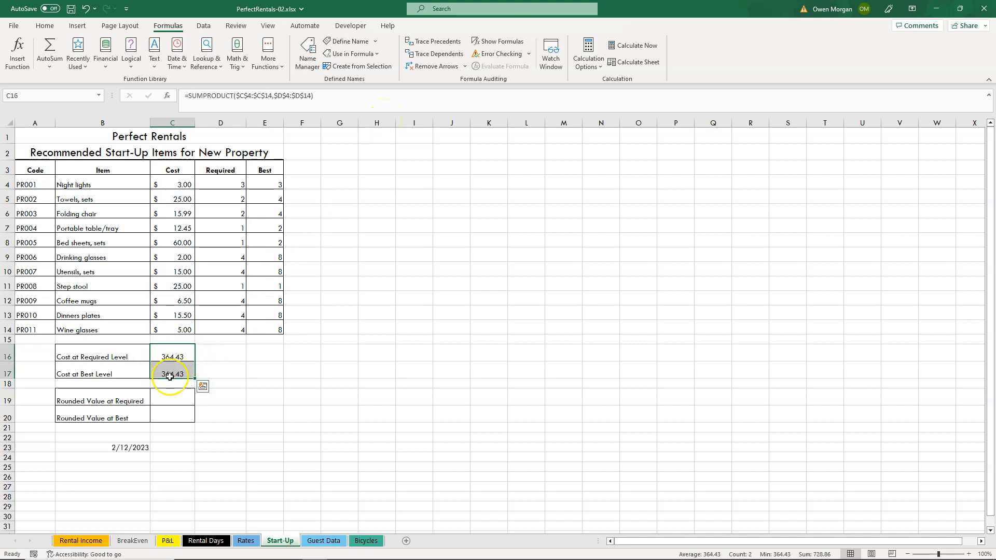
click(172, 371)
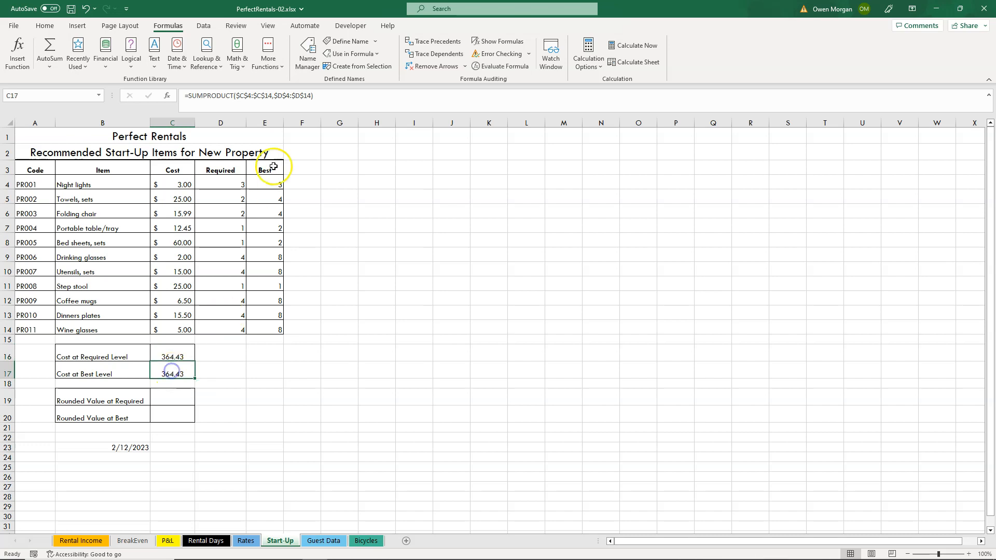
click(281, 95)
text(E)
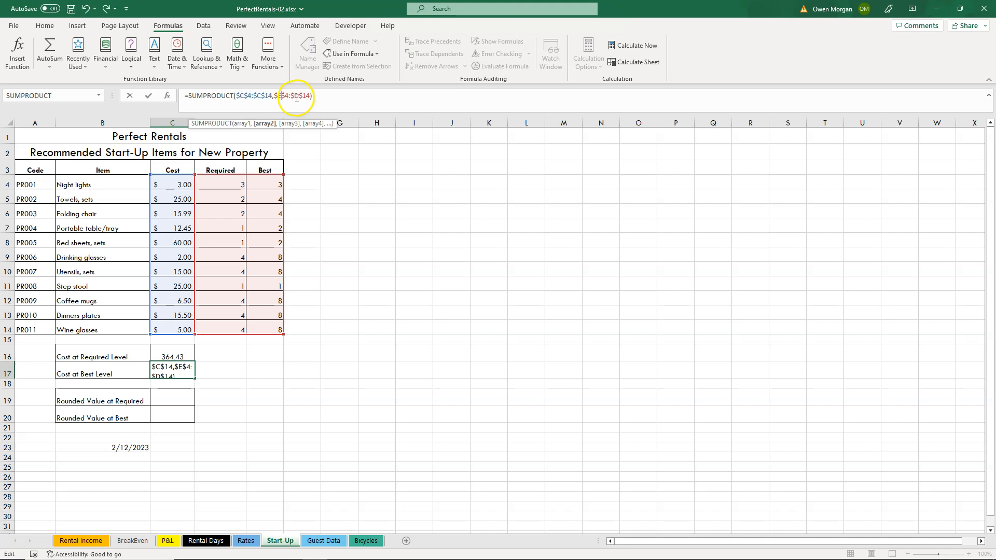
drag(294, 95, 298, 94)
text(E)
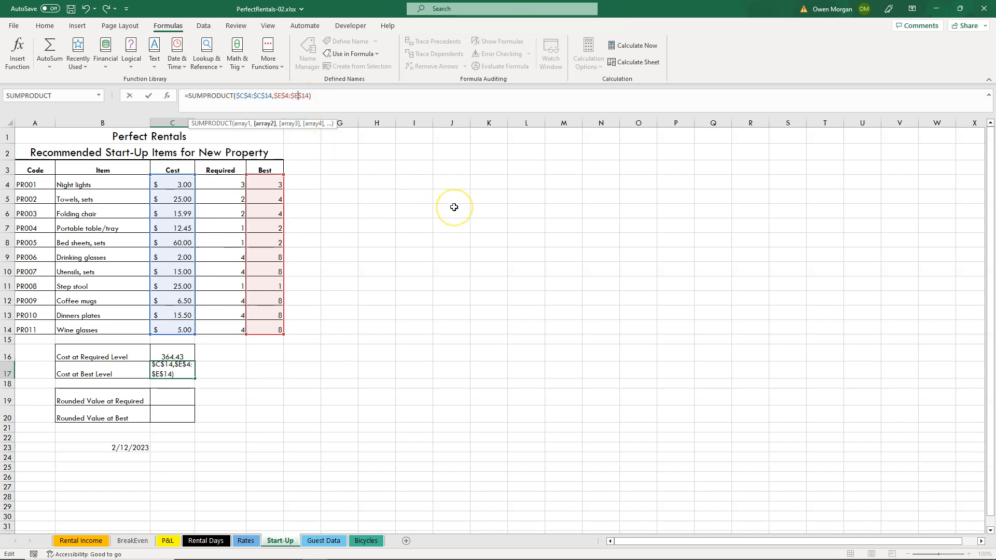
key(Return)
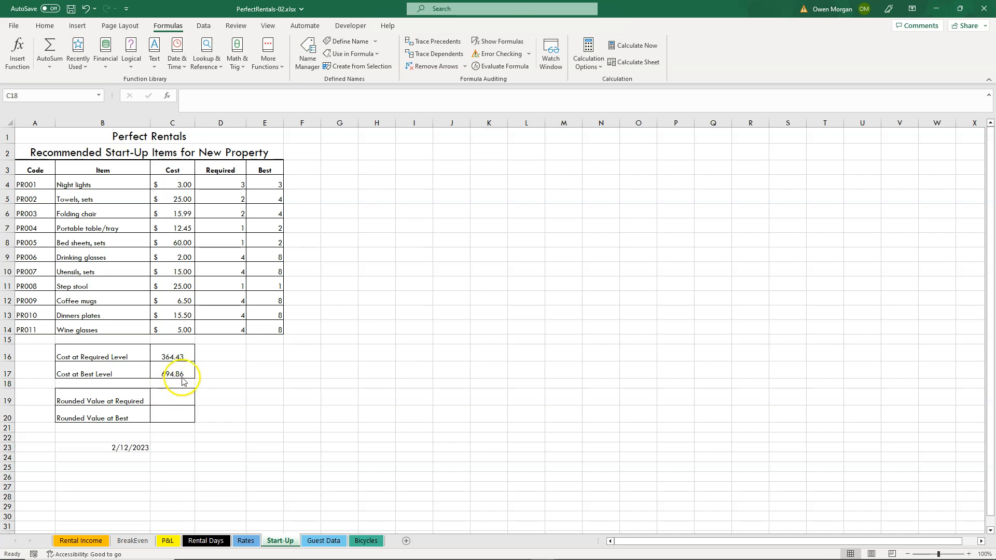
Insert a ROUND function in C19 for Rounded Value at Required, with C16 as the number and 0 digits.
click(168, 402)
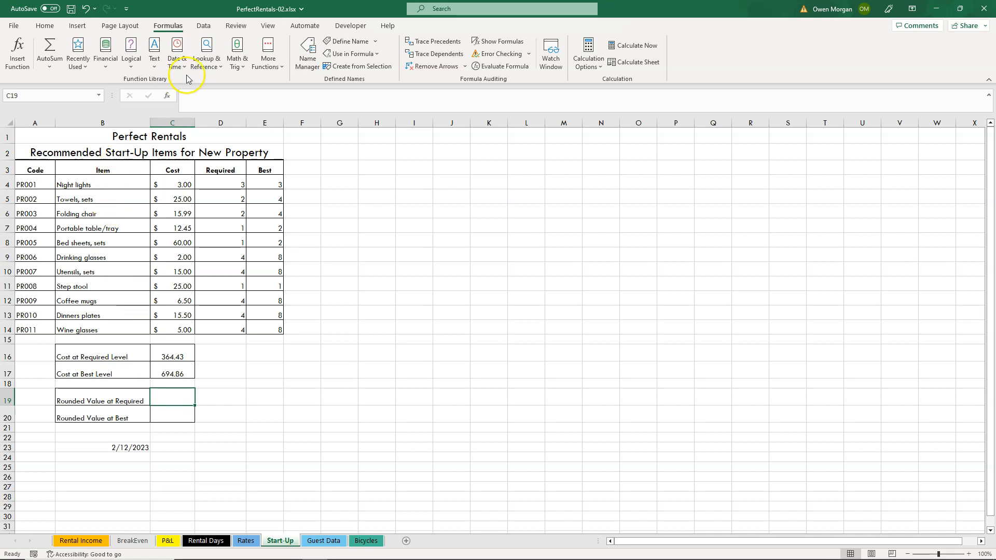
click(240, 62)
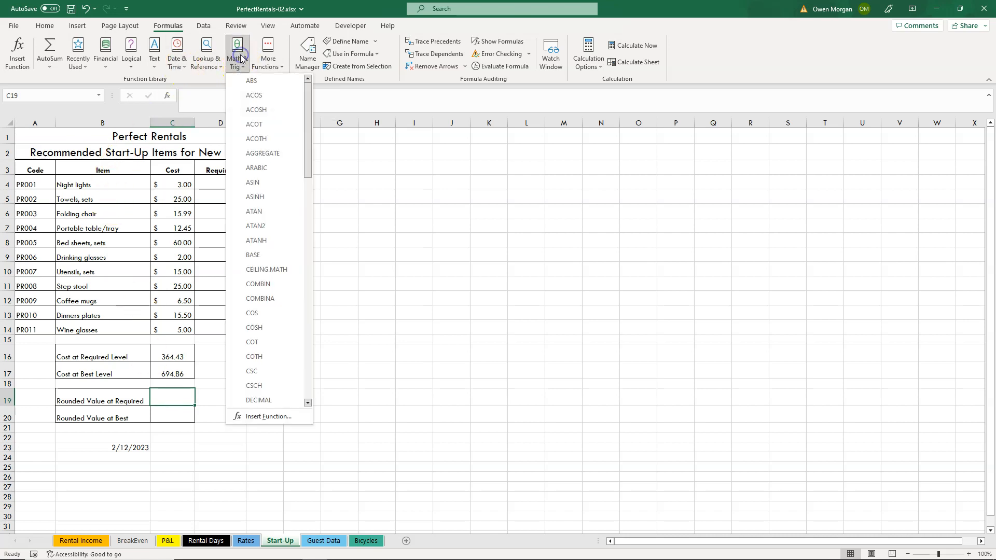
click(306, 361)
click(306, 361)
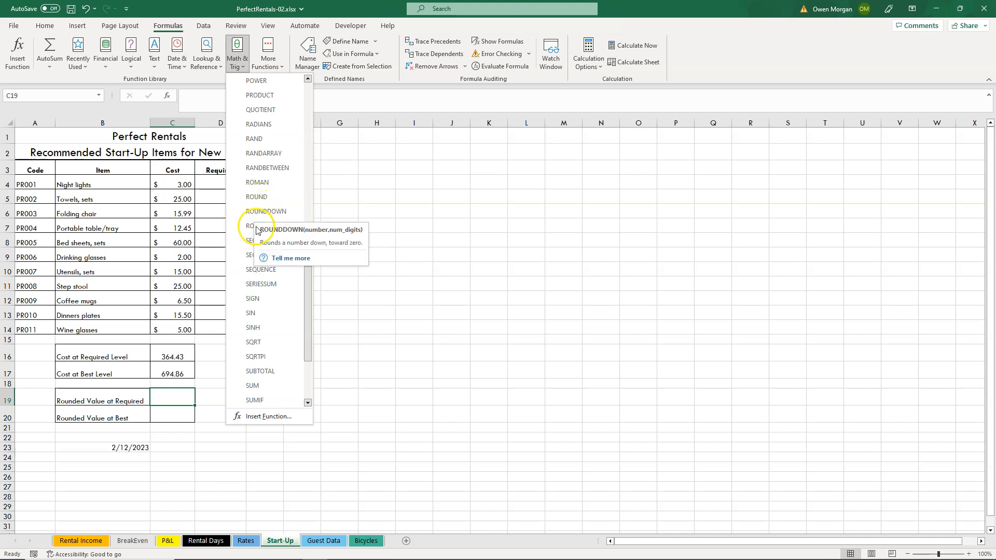
click(262, 197)
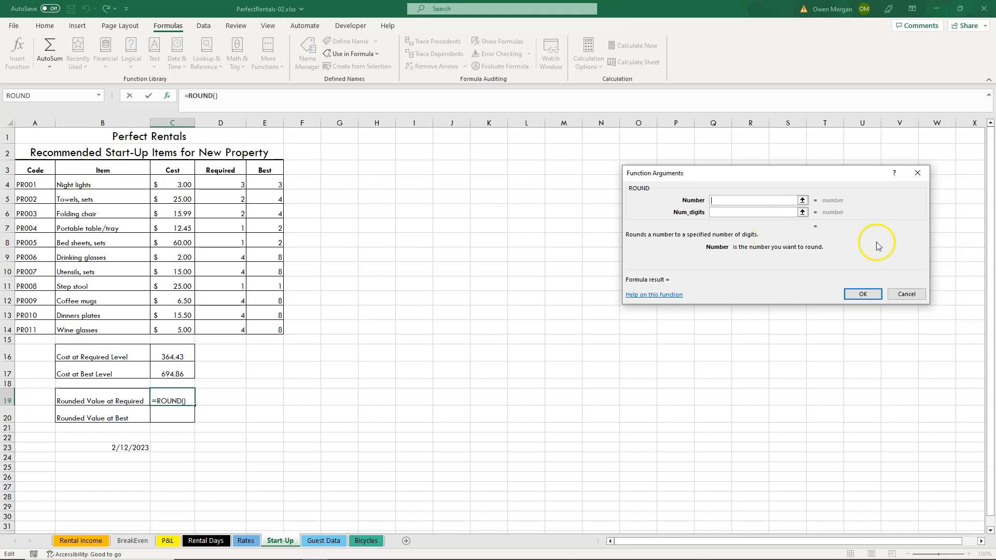
click(184, 351)
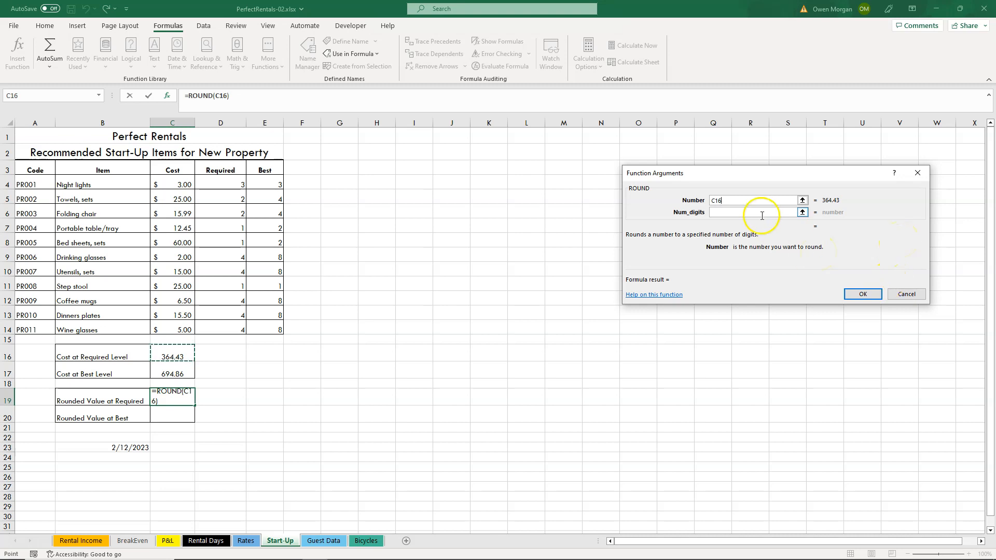
click(739, 212)
text(0)
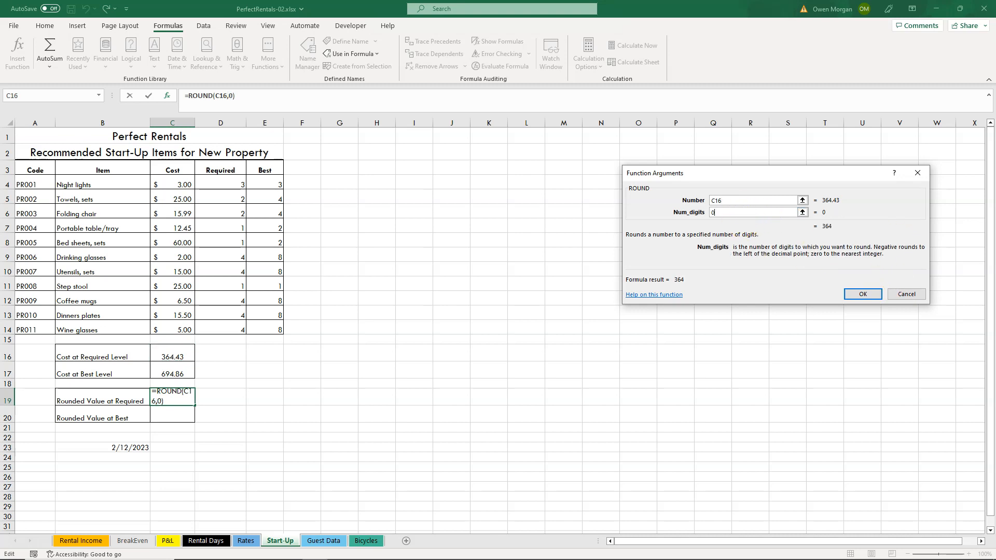
click(865, 295)
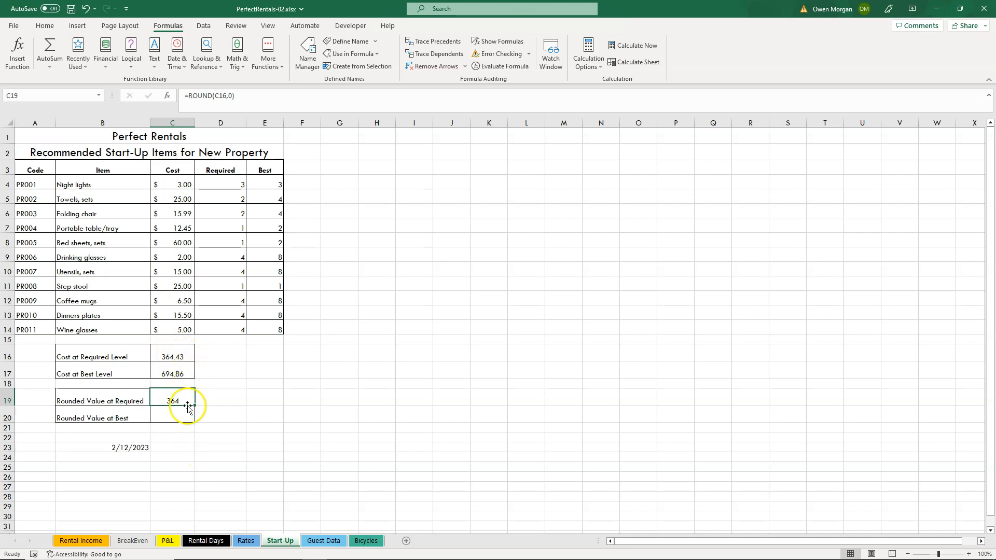
Try to enter a ROUND formula in C20 for Rounded Value at Best with C19 as its only argument.
click(170, 416)
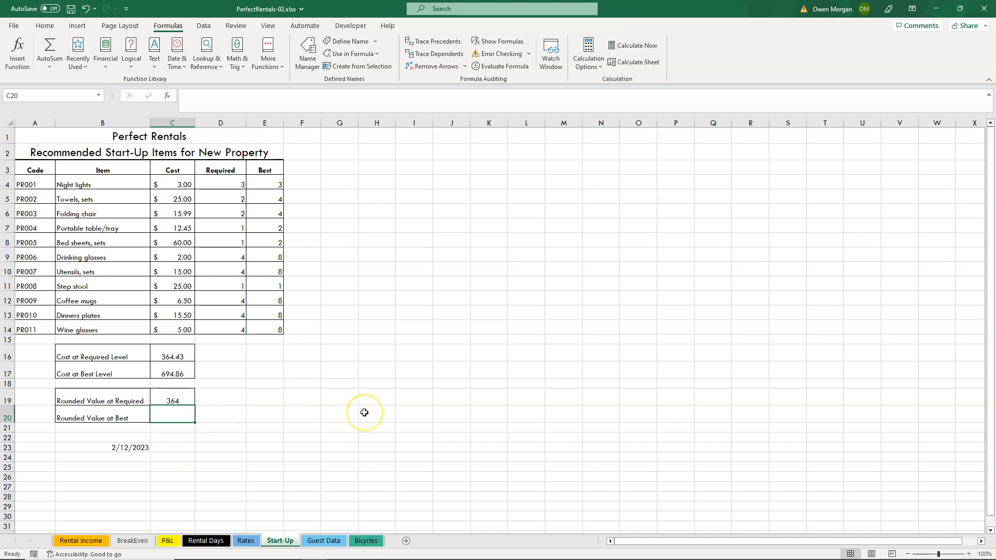
text(=round)
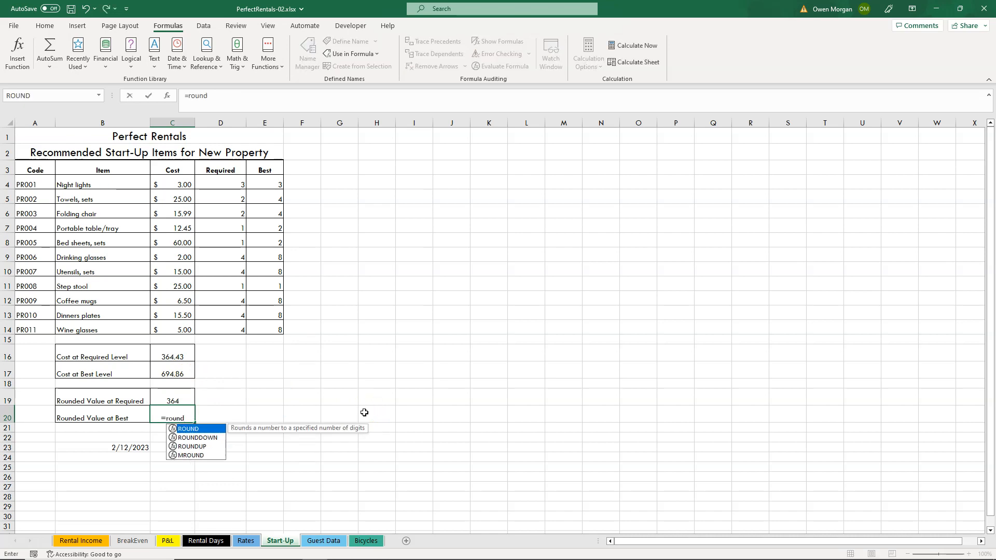
text(()
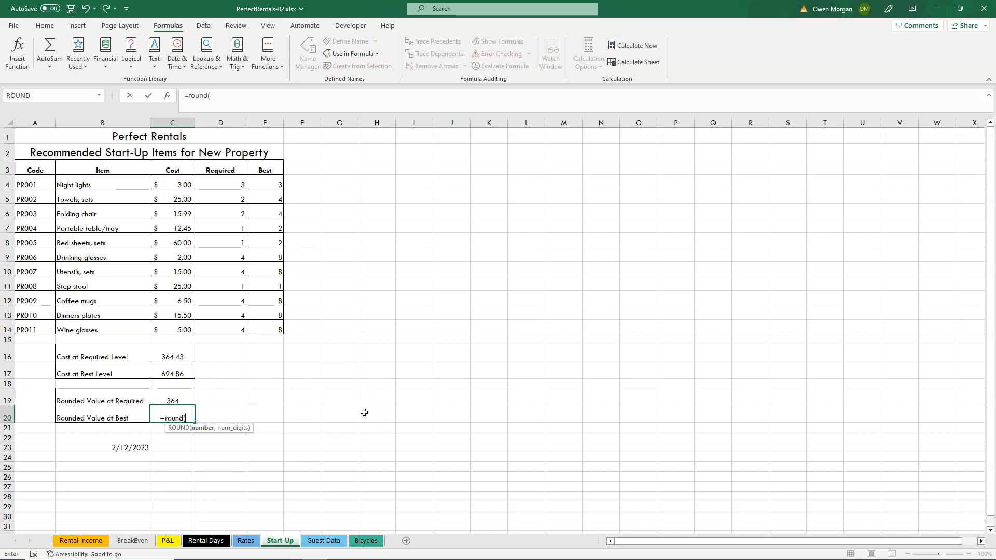
click(181, 398)
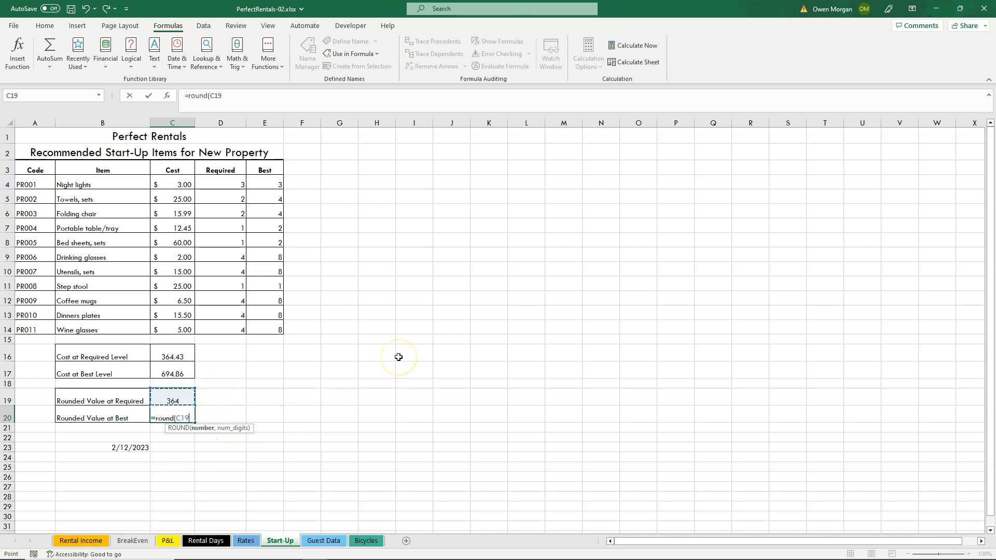
text())
key(Return)
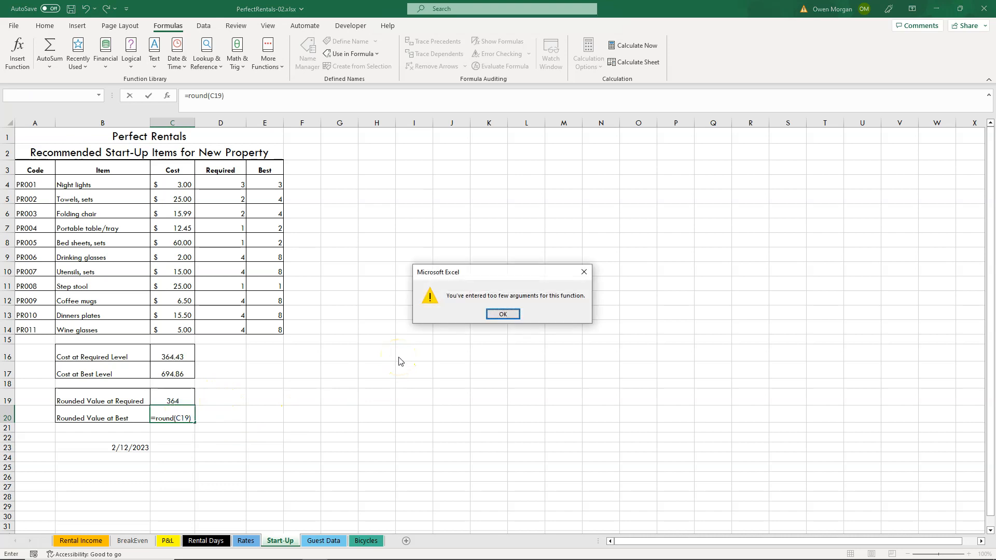
click(504, 314)
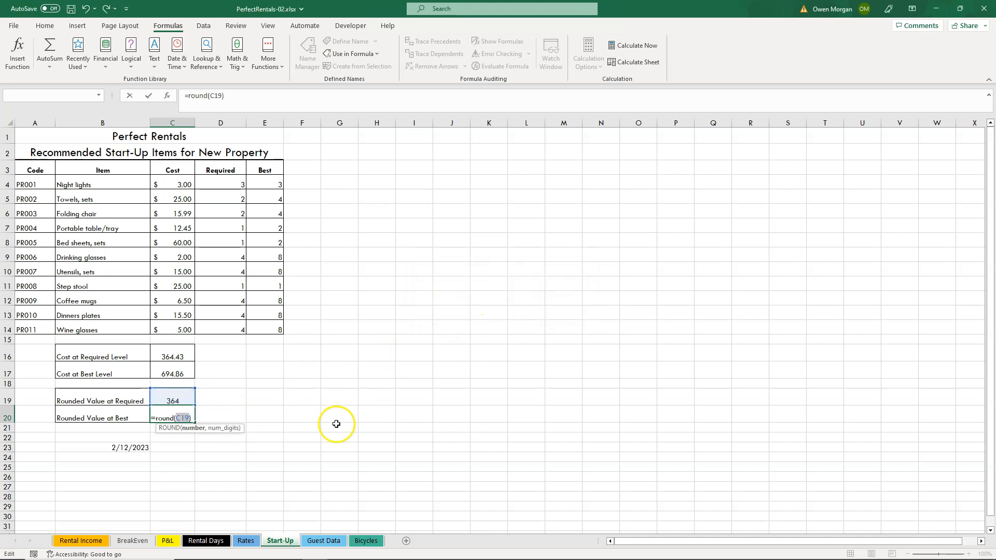
Correct the ROUND formula in C20 to use C17 as the number and 1 as the number of digits.
click(173, 373)
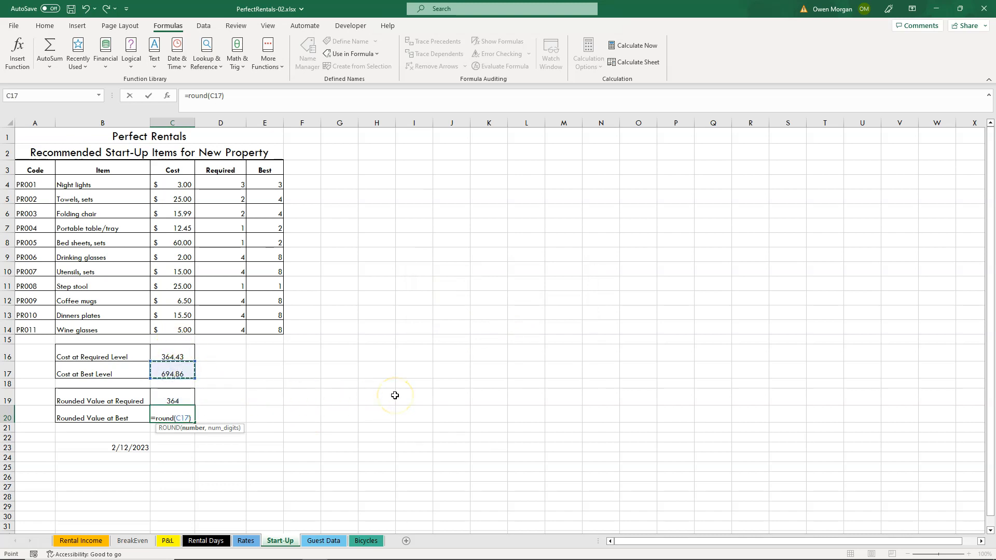
key(Return)
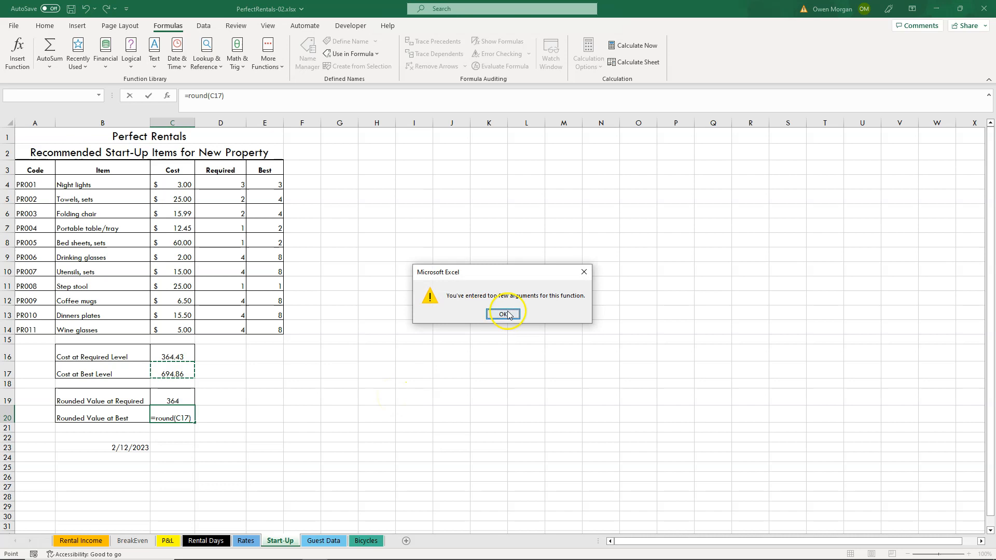
click(503, 314)
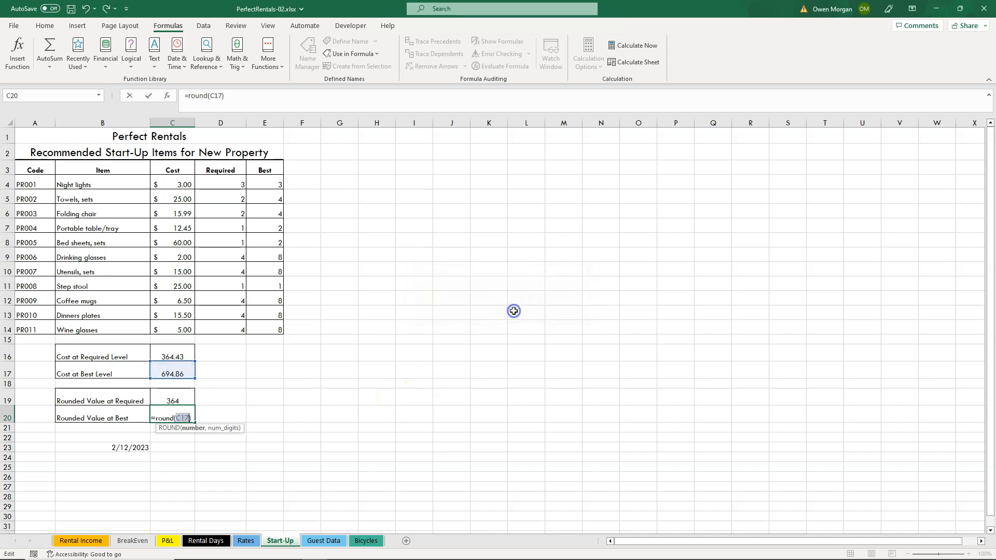
click(188, 419)
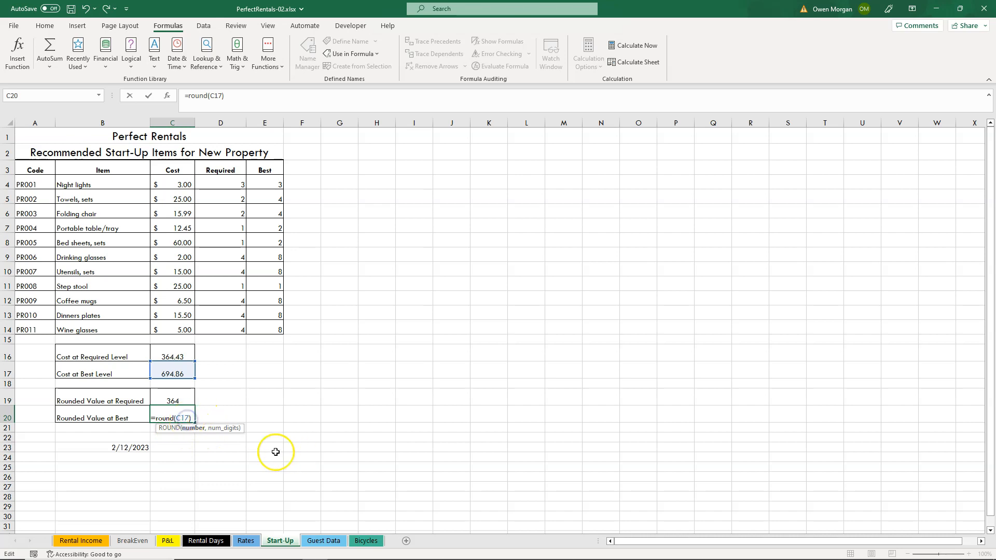
text(,)
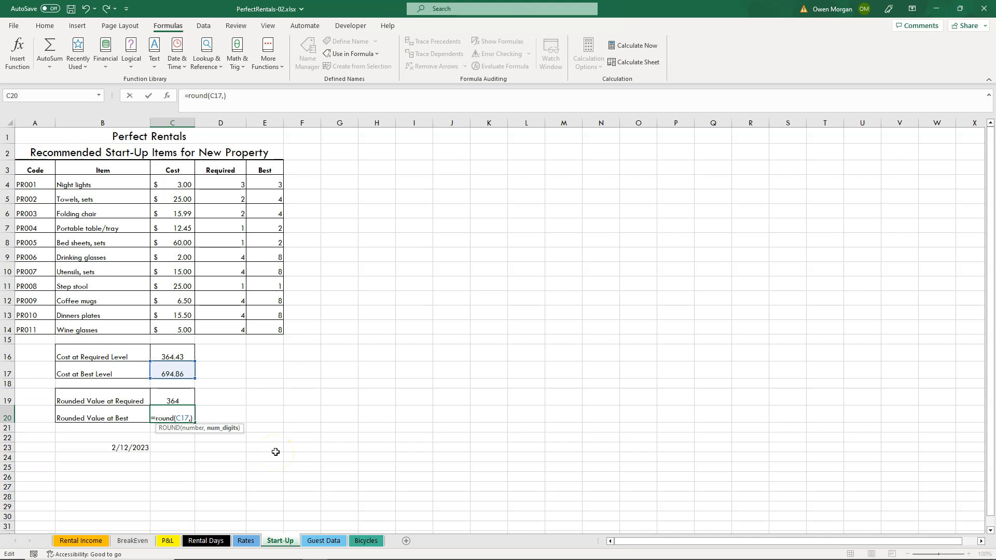
text(1)
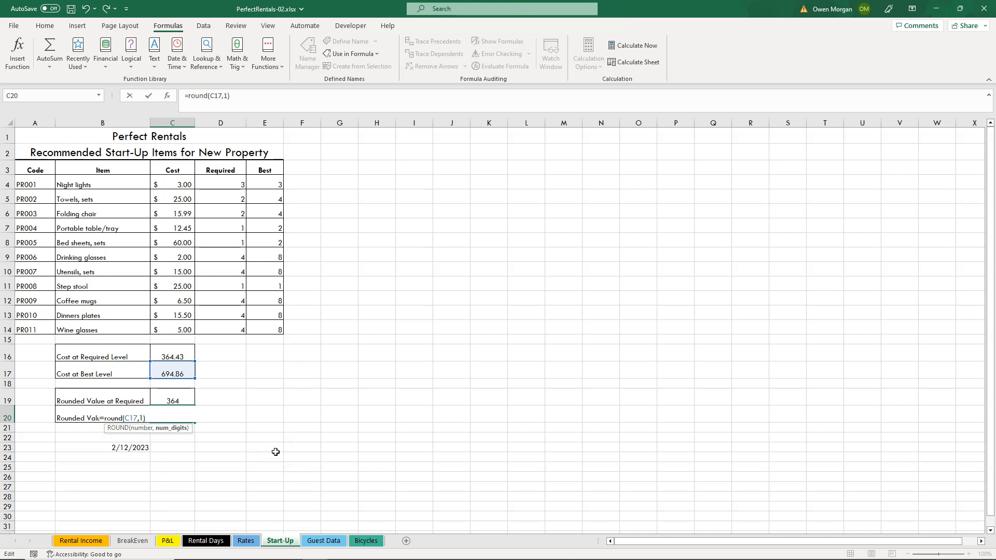
text())
key(Return)
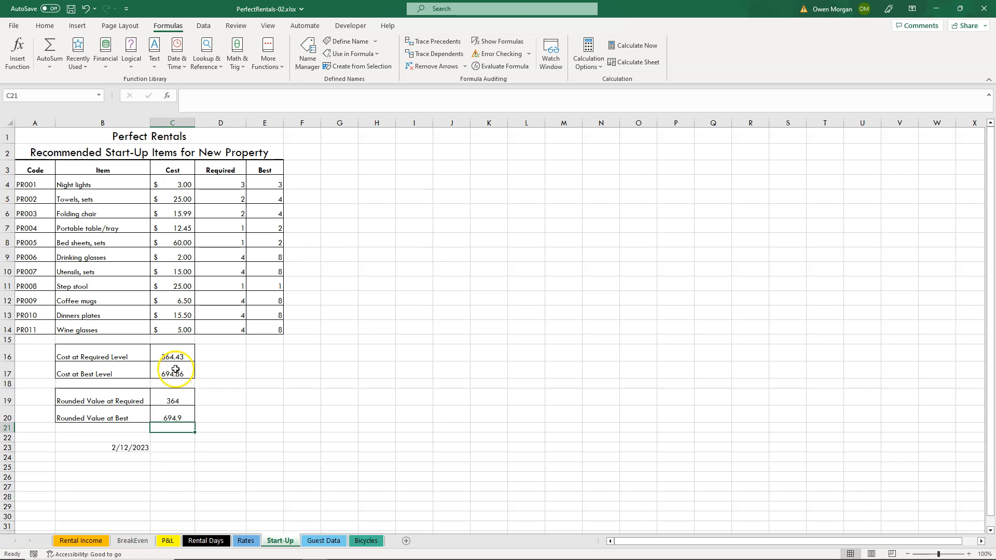
Change the number of digits in the C20 ROUND formula to 0.
click(186, 417)
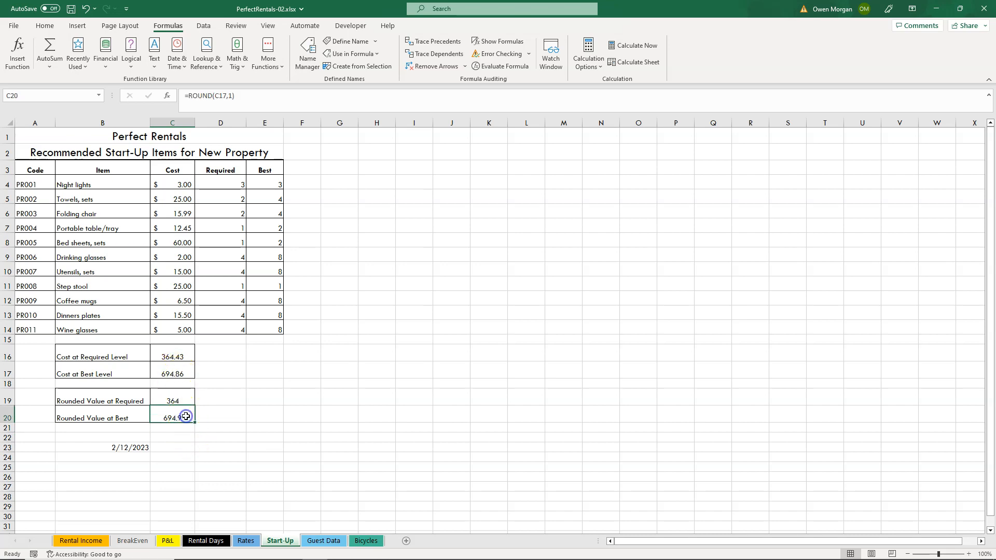
click(230, 96)
double_click(230, 96)
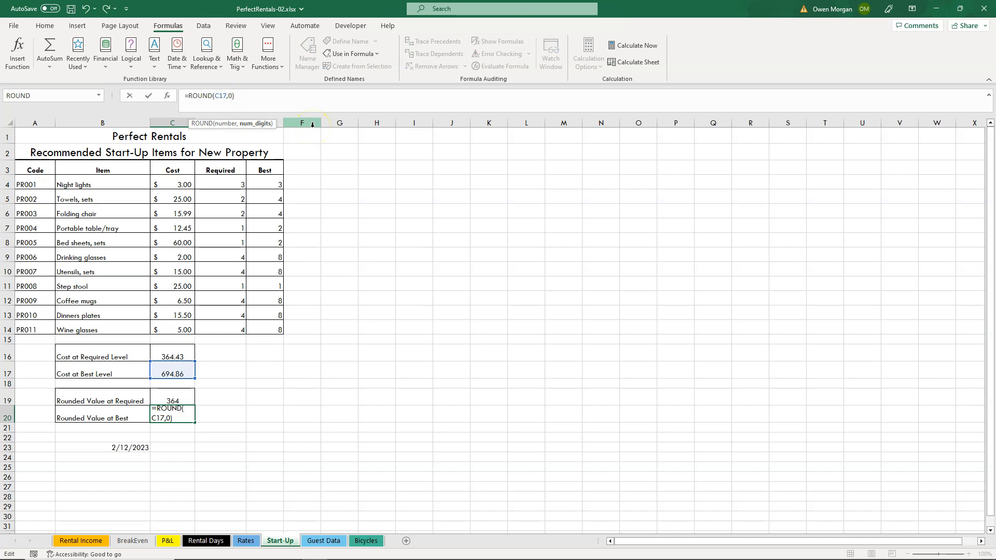
text(0)
key(Return)
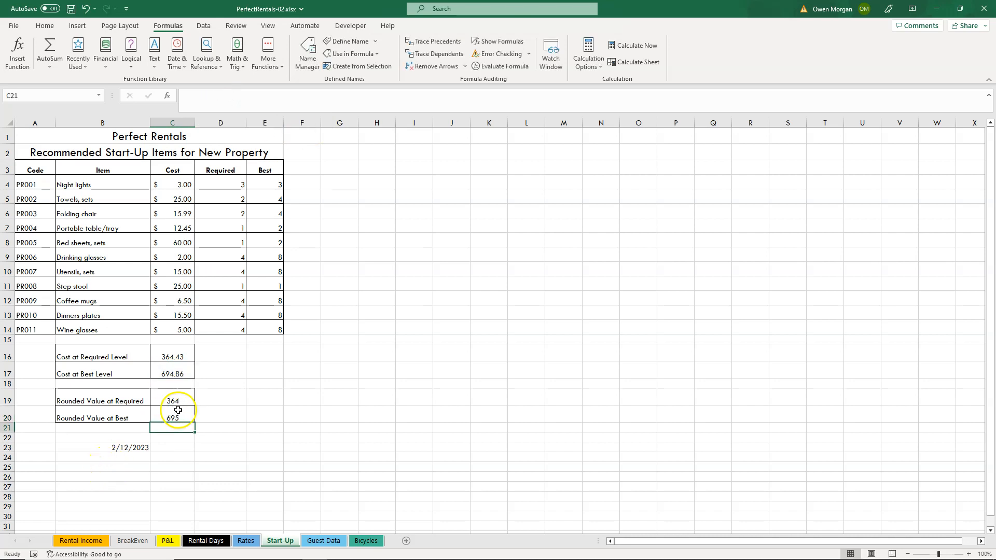